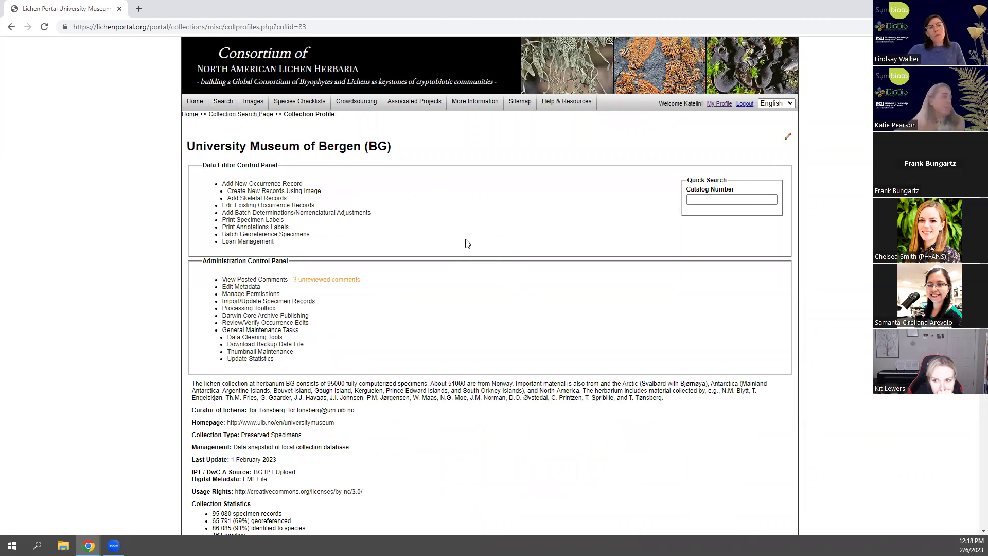
Open the account profile and view the collections listed under its occurrence management section.
click(713, 104)
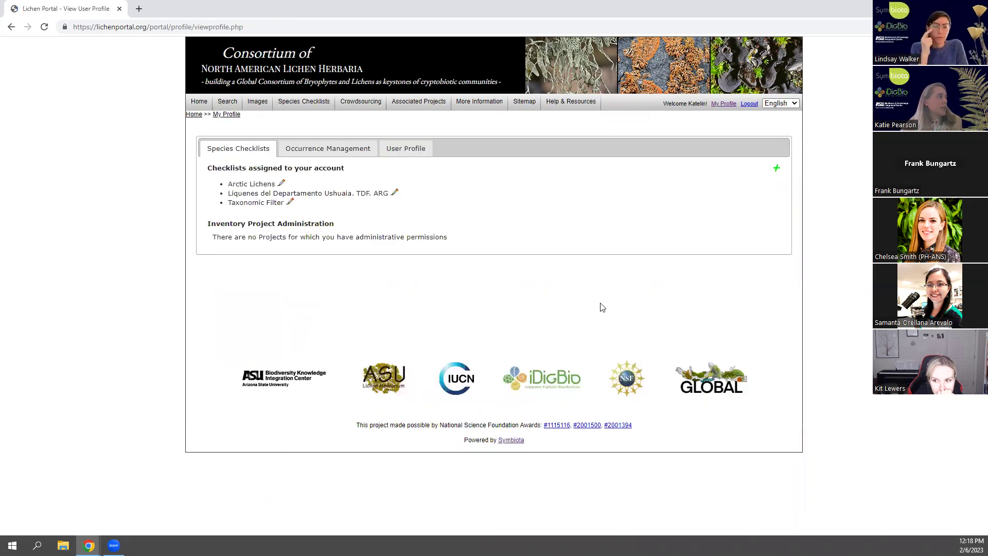
click(345, 152)
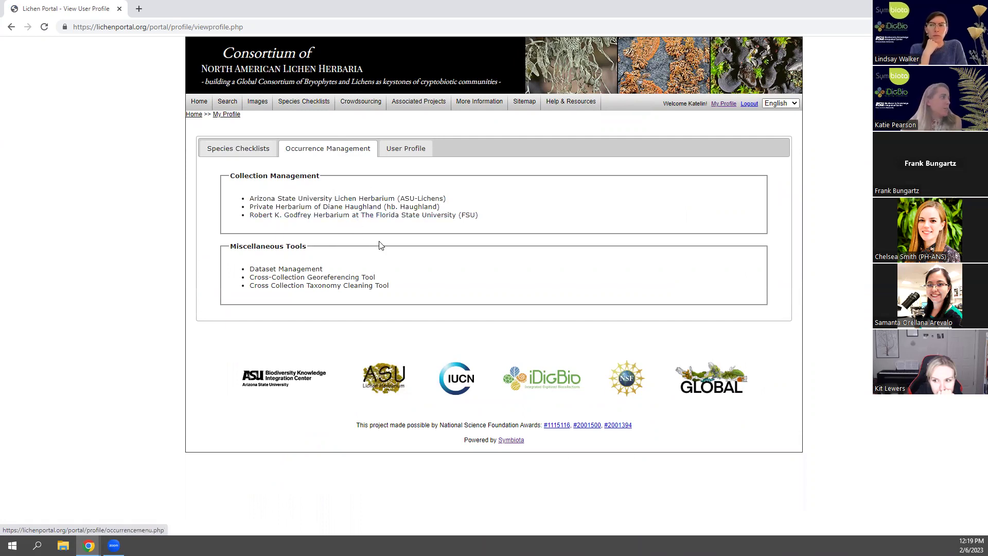
Open the University Museum of Bergen (BG) management page from the site map's list of editable collections.
click(527, 103)
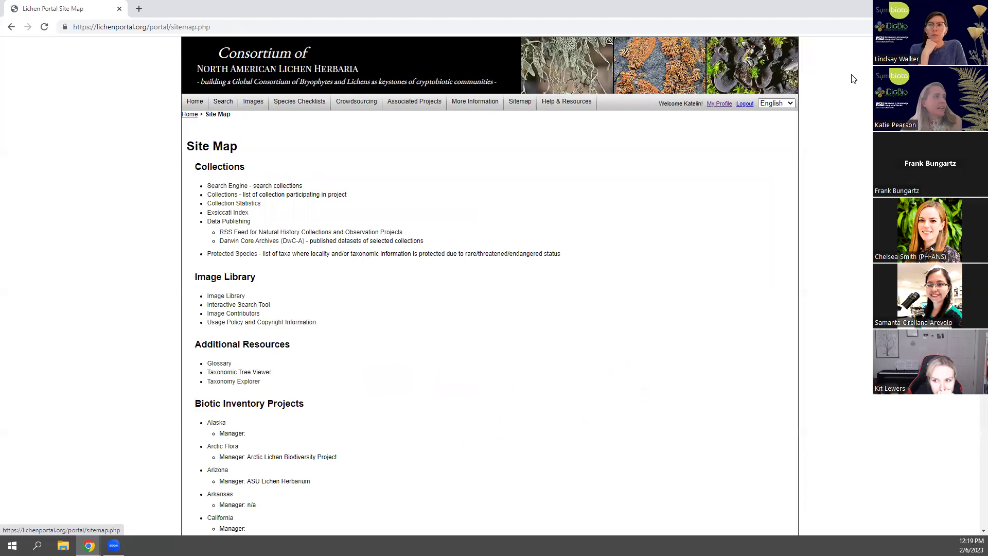
scroll(488, 288, down, 20)
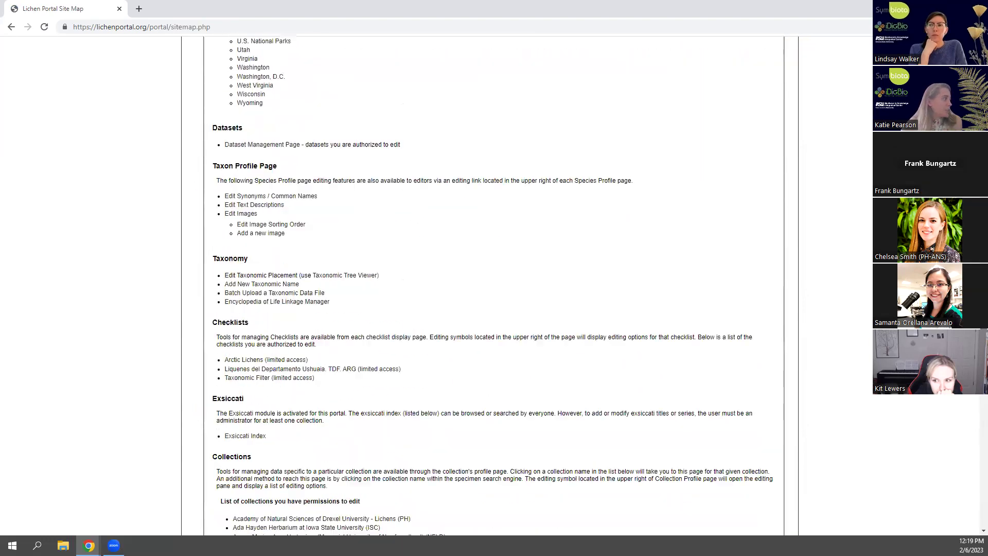
scroll(619, 401, down, 20)
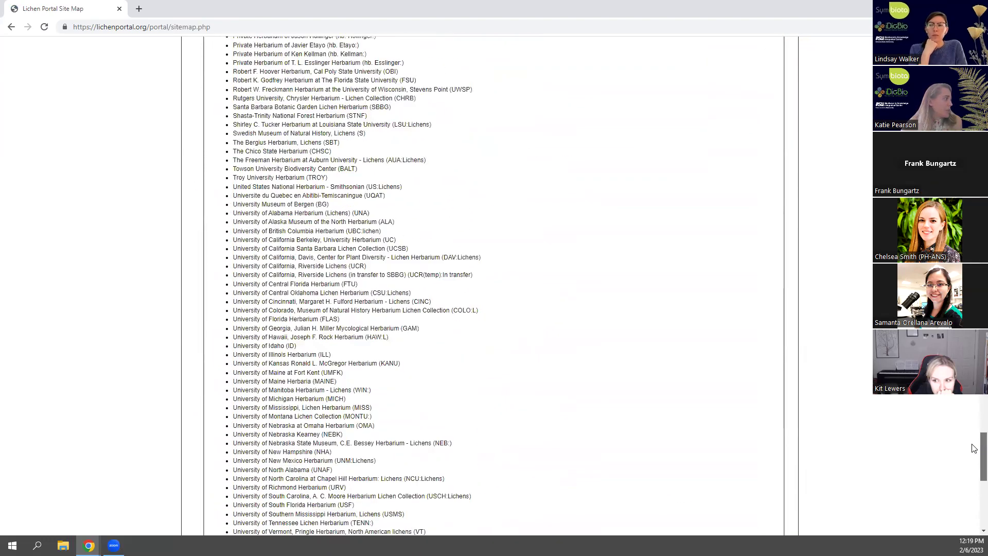
scroll(596, 339, down, 4)
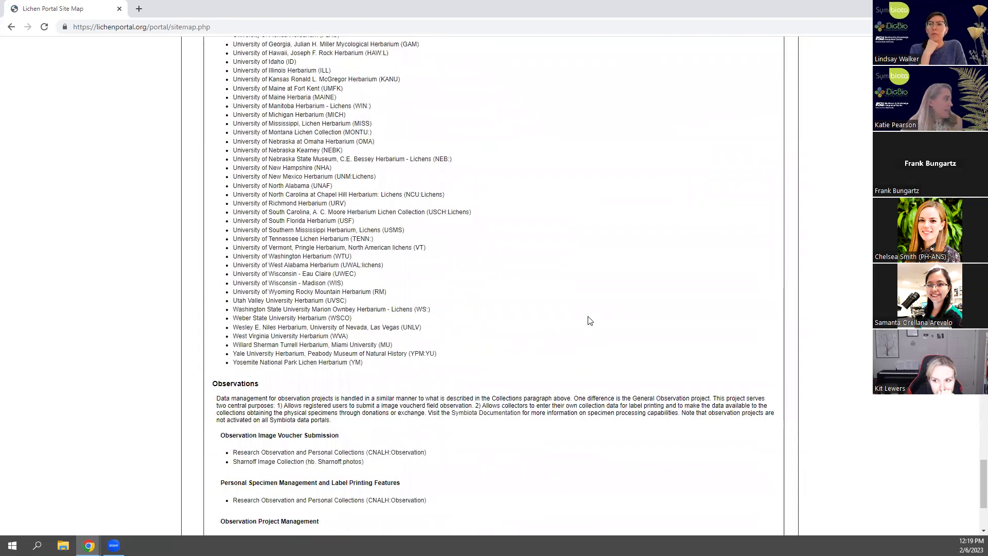
scroll(291, 315, up, 8)
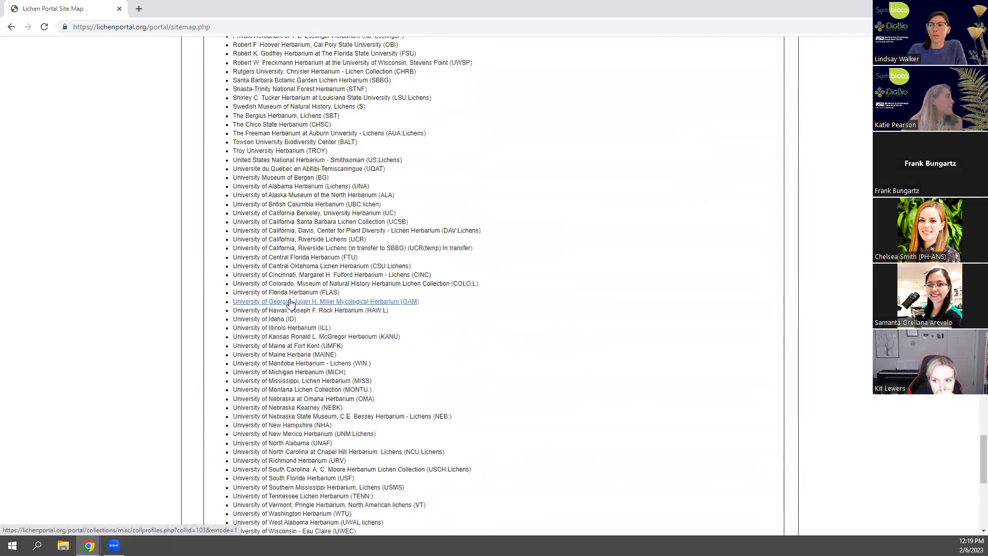
click(275, 332)
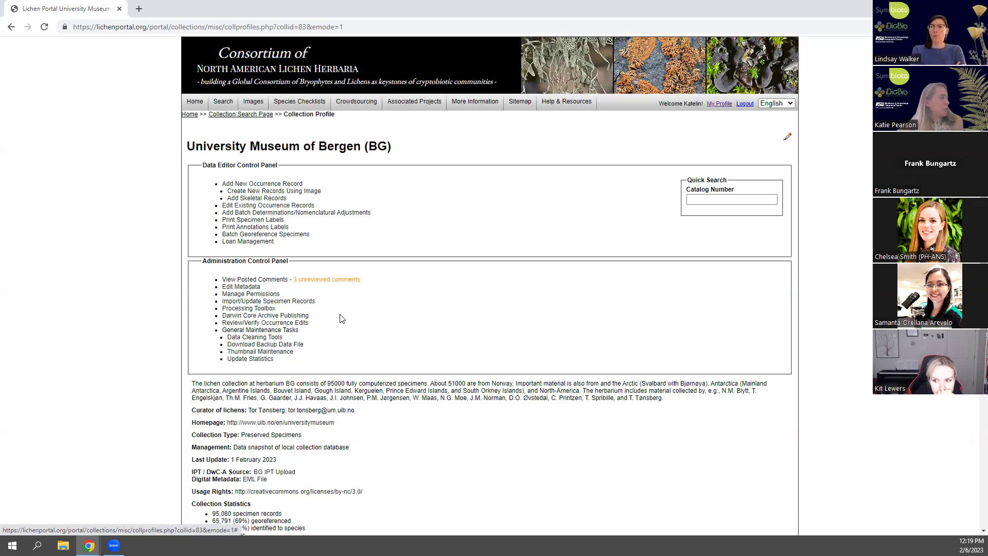
Expand the Import/Update Specimen Records options for the Bergen collection.
click(298, 301)
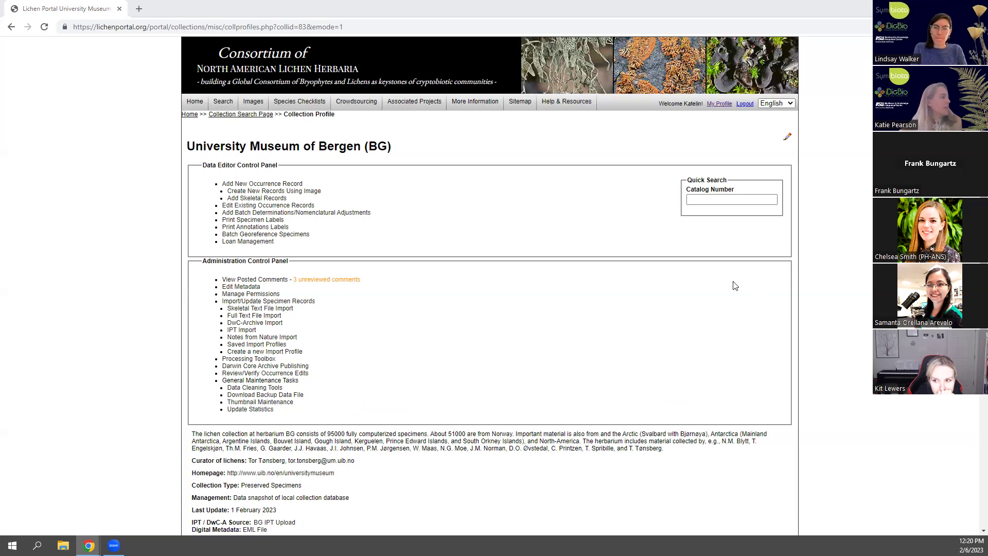
ctrl+scroll(418, 304, up, 5)
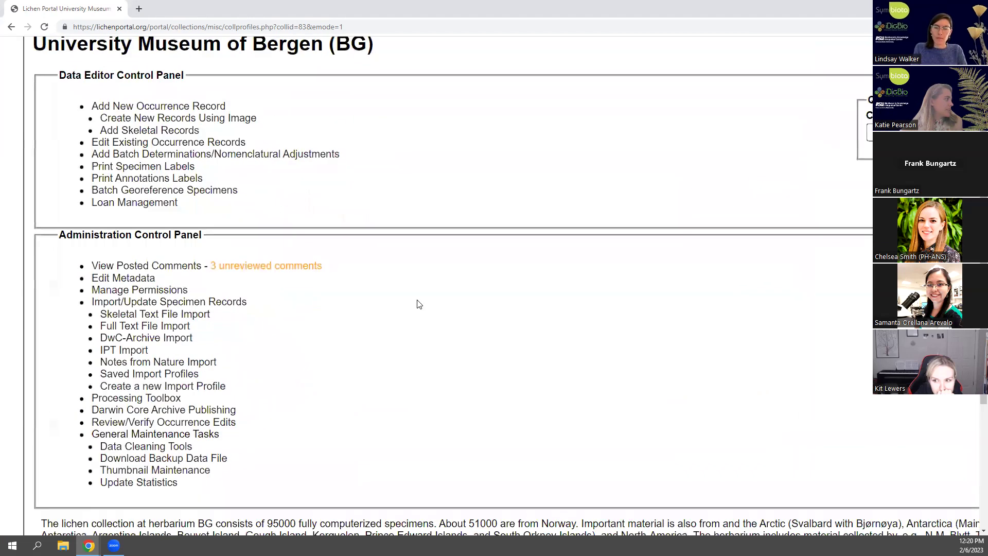
scroll(419, 304, down, 1)
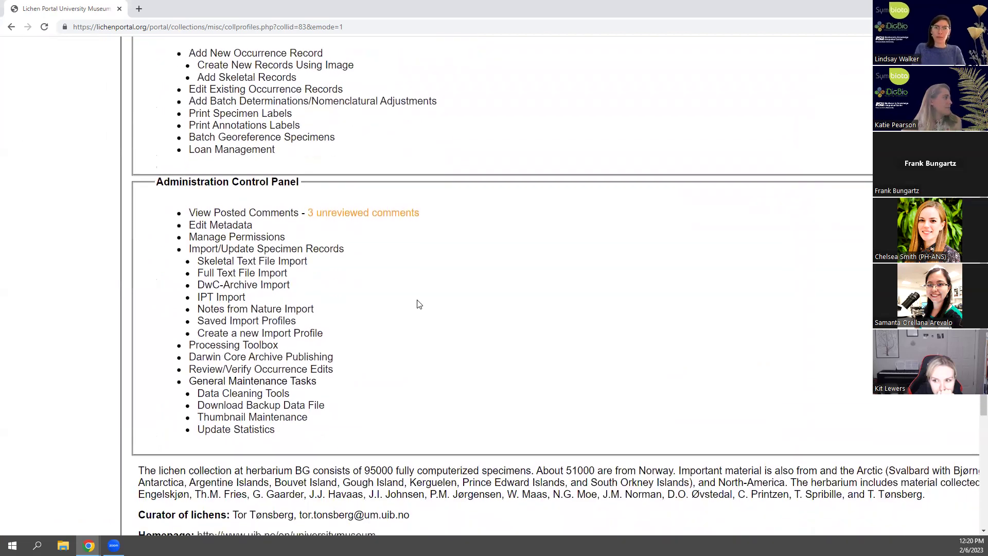
ctrl+scroll(417, 301, up, 2)
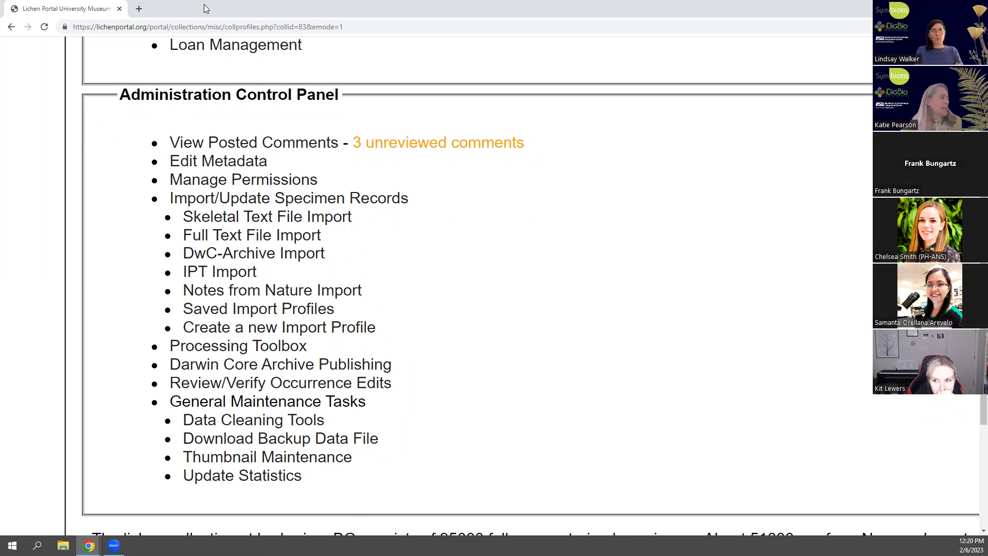
key(alt+Tab)
key(Right)
key(Left)
key(Right)
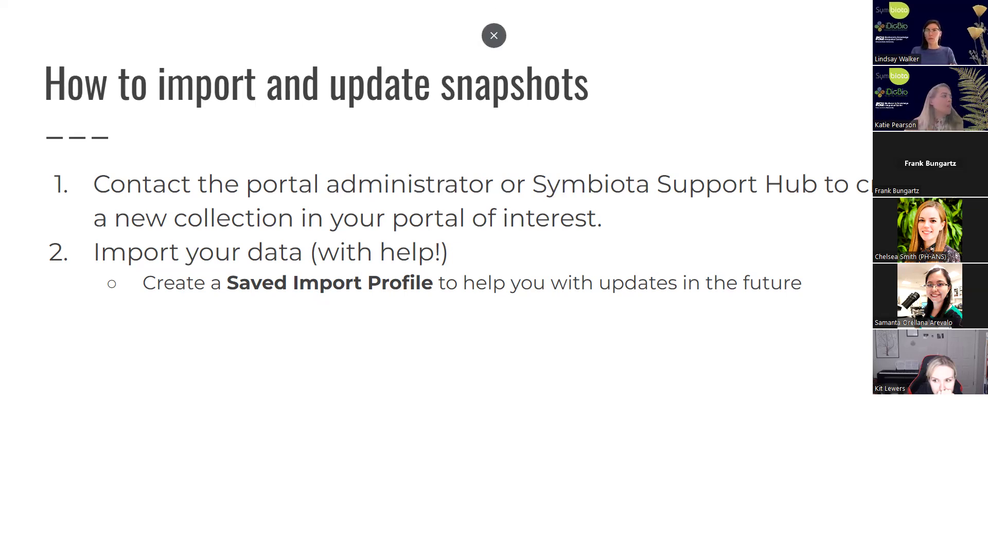
key(alt+Tab)
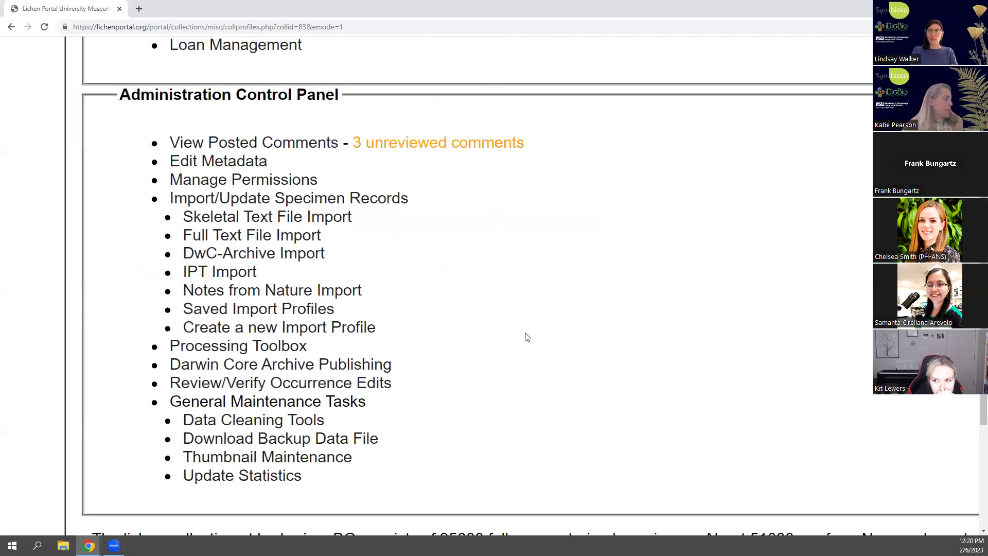
Start a new import profile for the Bergen collection and look through its available upload types.
scroll(216, 175, down, 1)
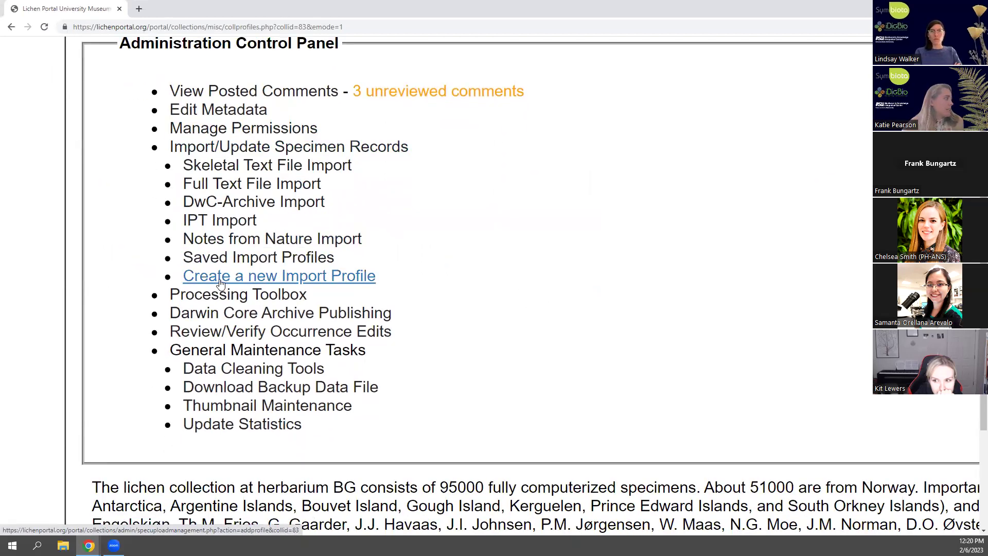
click(269, 280)
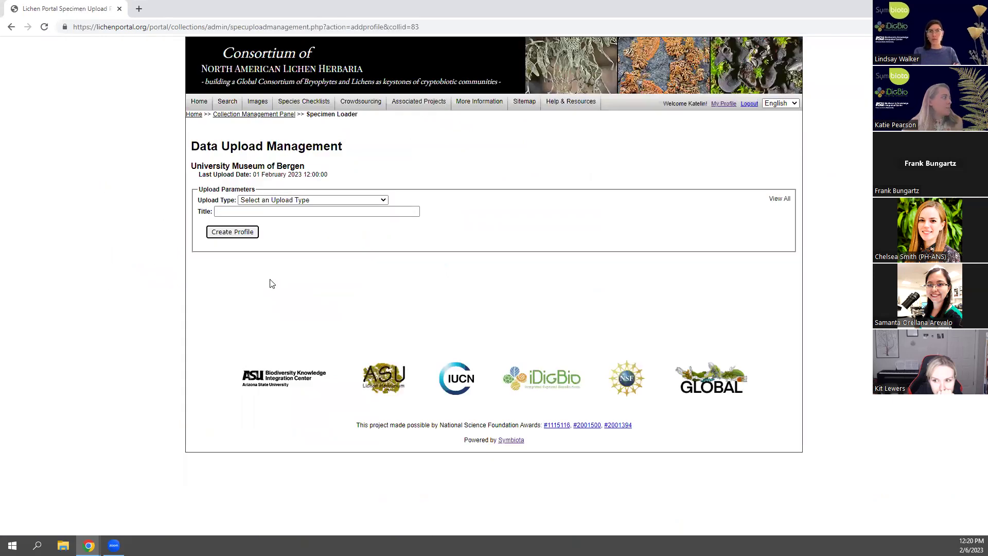
click(283, 201)
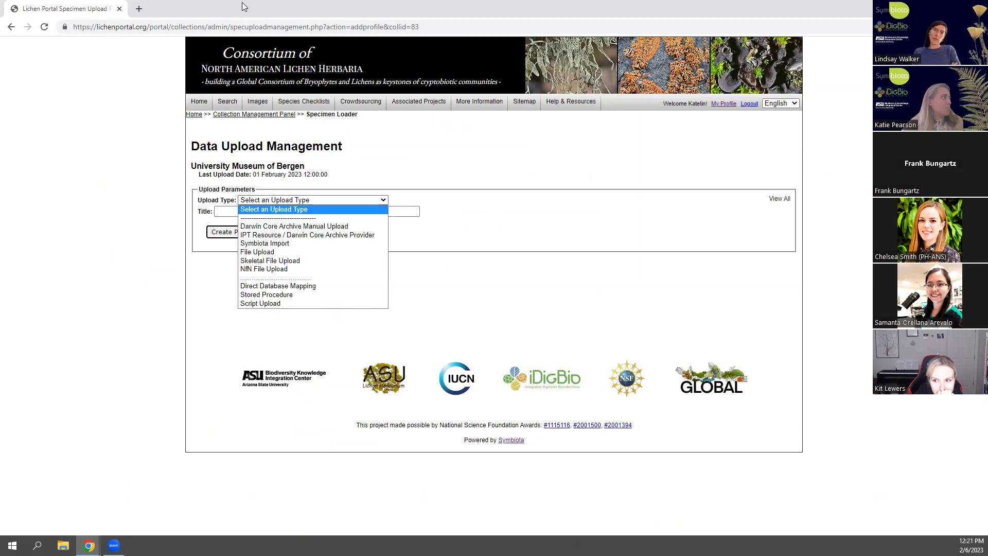
click(240, 21)
key(alt+Tab)
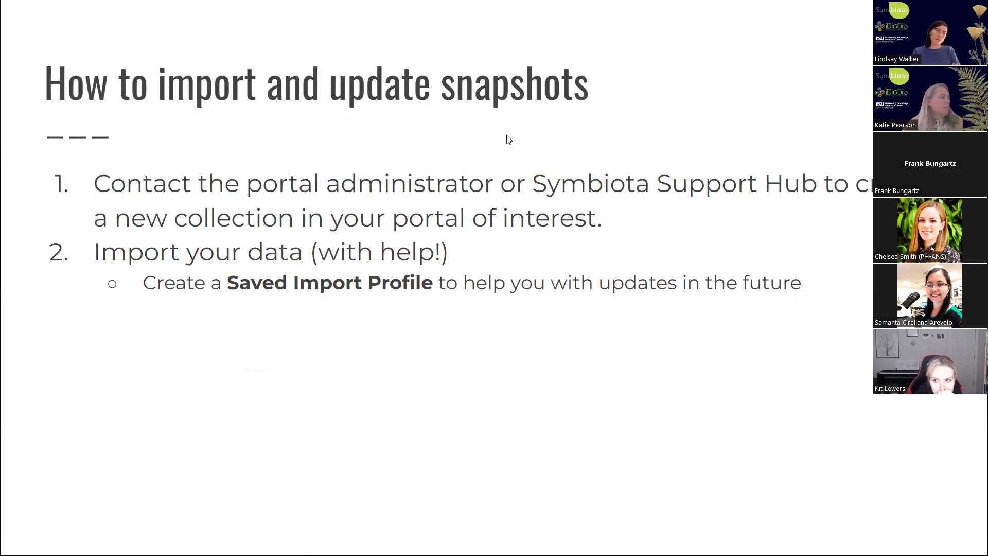
key(Right)
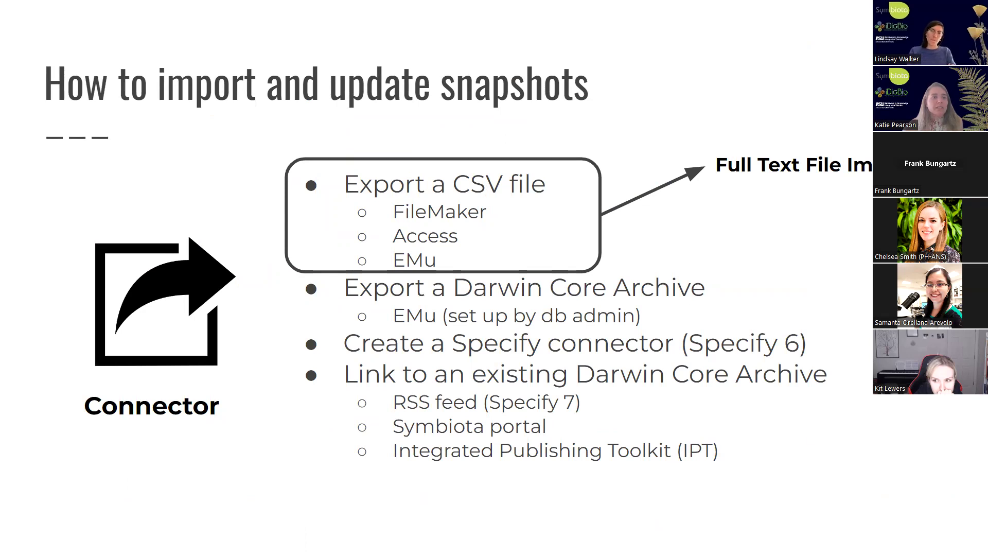
key(alt+Tab)
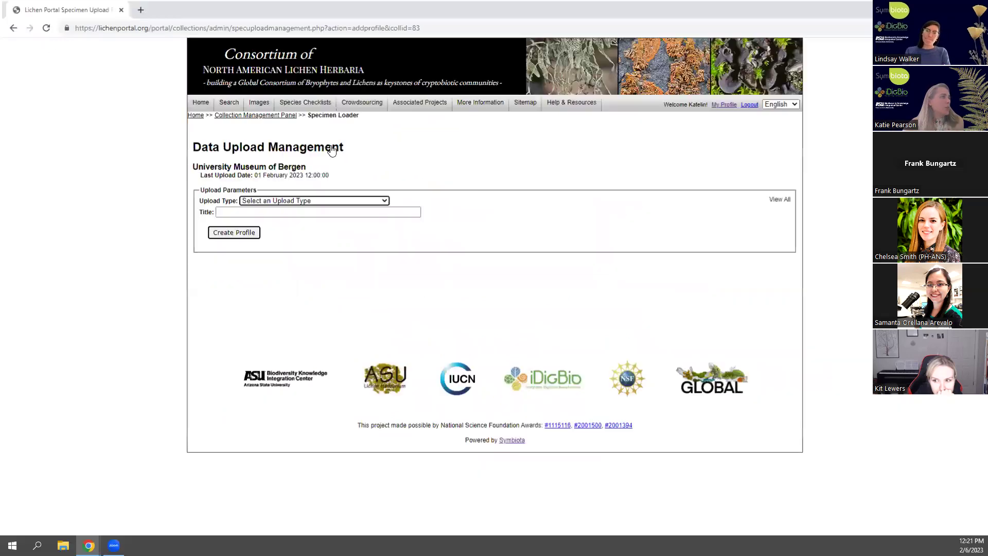
click(251, 201)
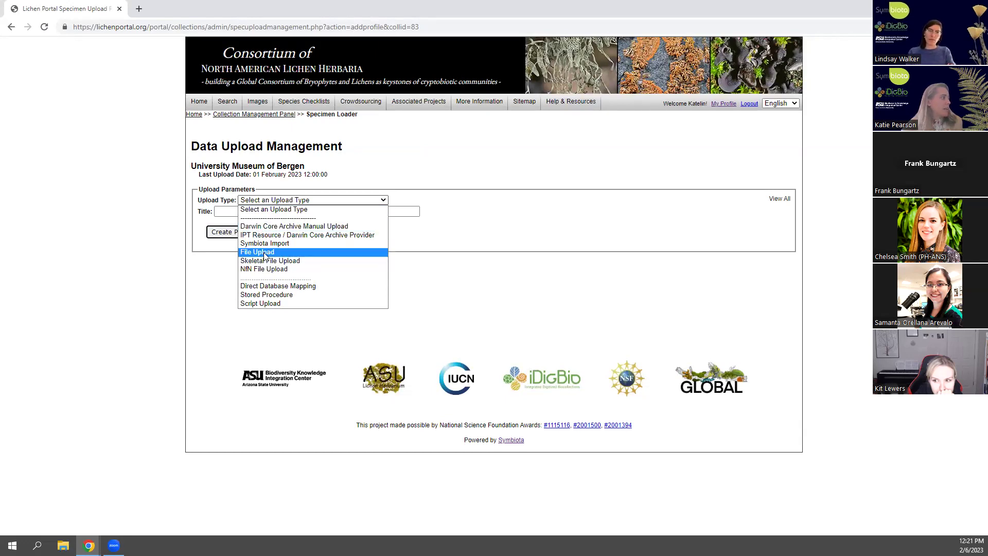
click(369, 103)
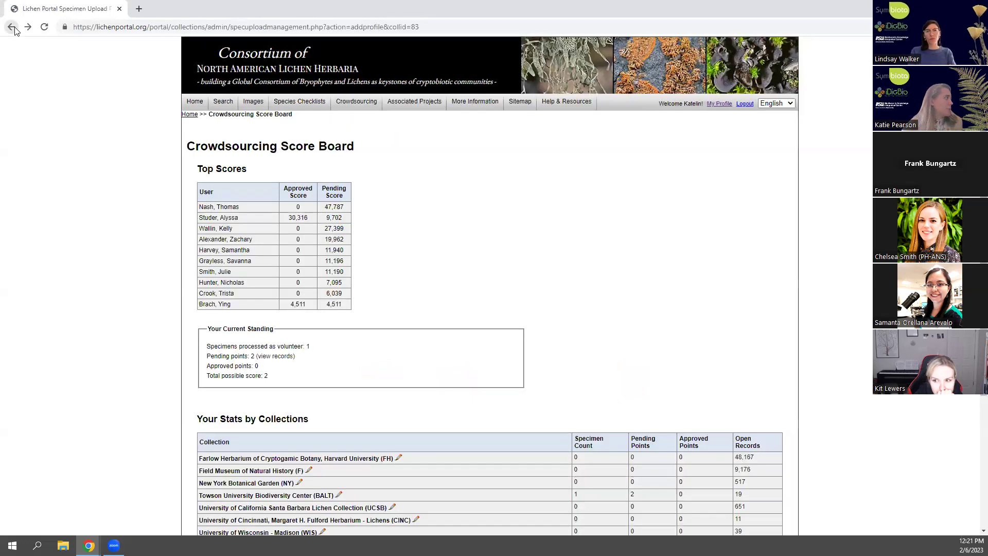
click(11, 27)
click(10, 27)
click(191, 148)
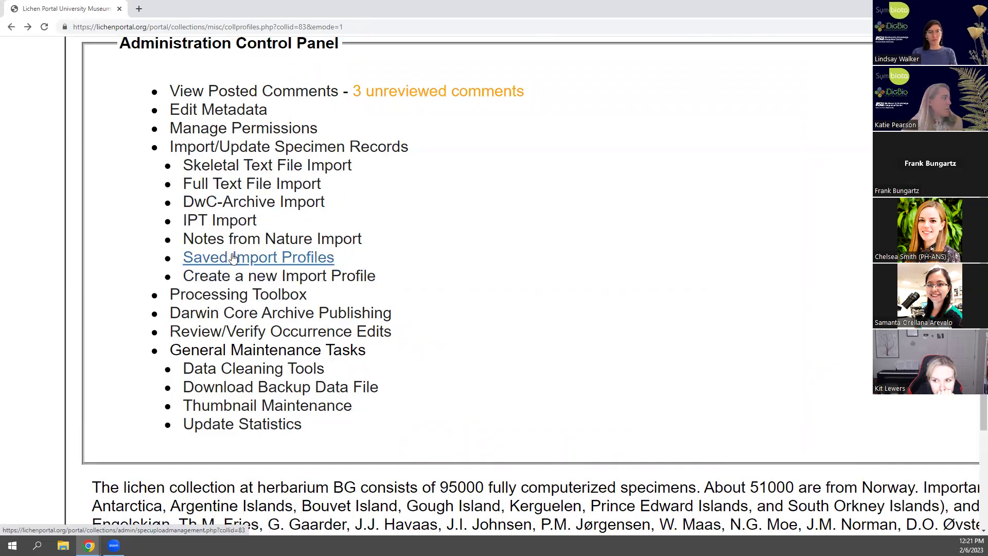
Reopen the new import profile form and set its upload type to File Upload.
click(247, 279)
click(319, 200)
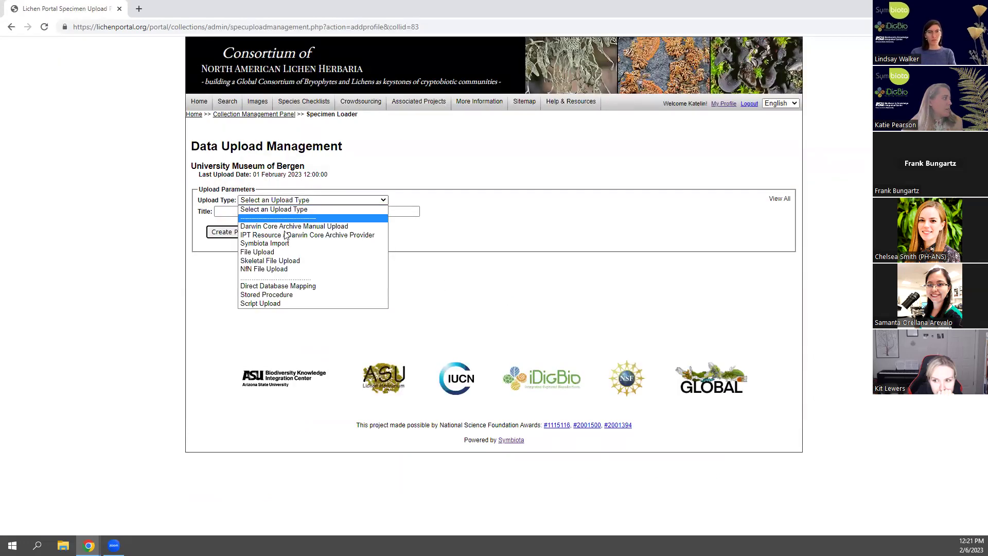
click(273, 252)
click(223, 209)
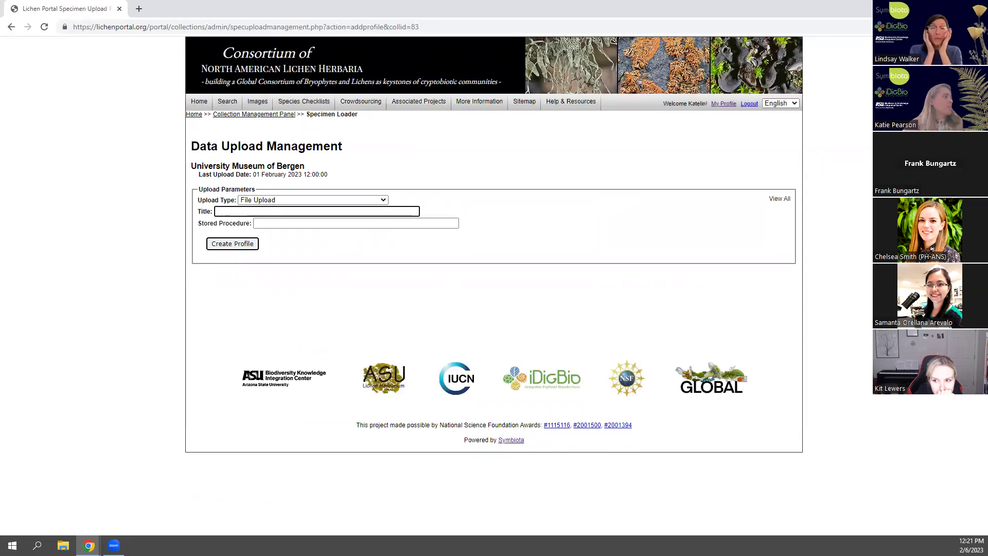
key(alt+Tab)
key(Right)
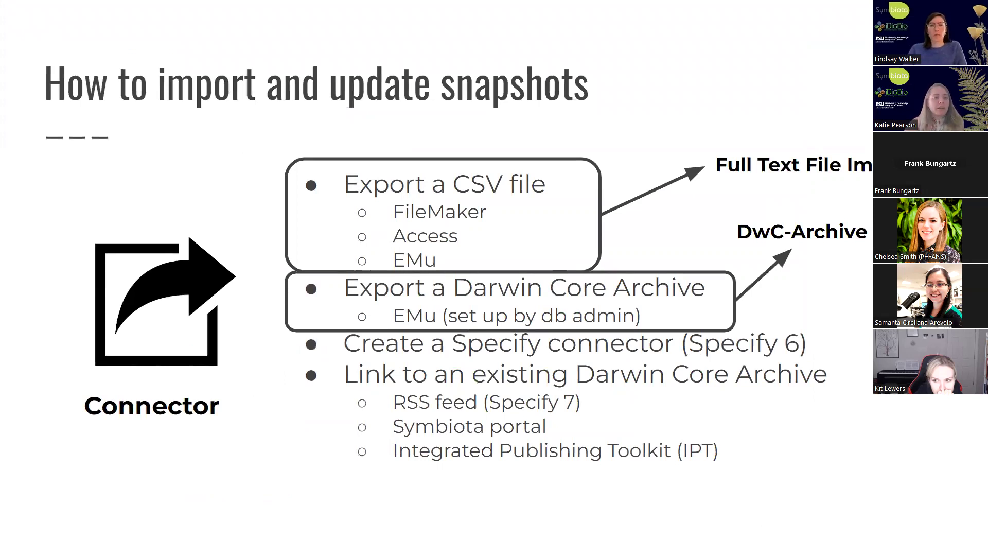
key(alt+Tab)
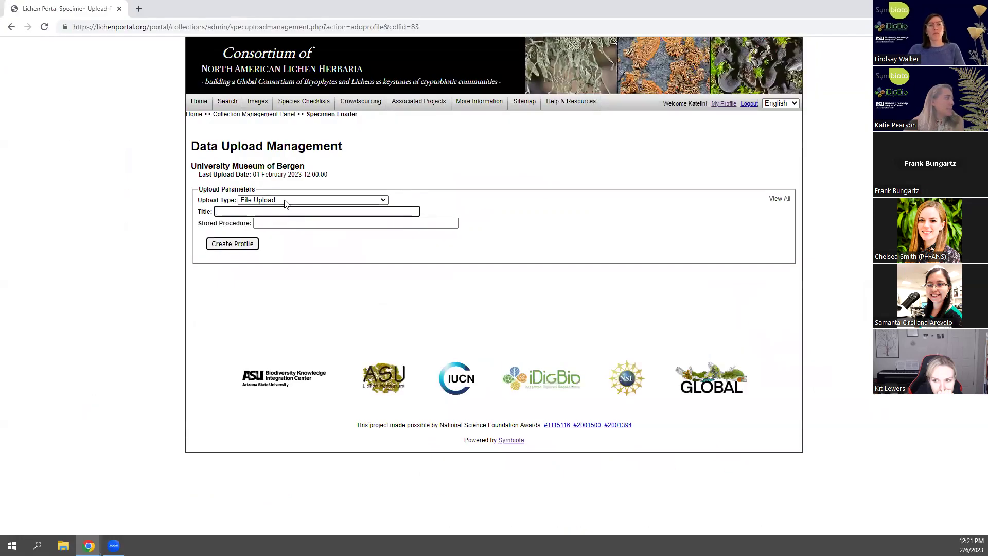
click(284, 200)
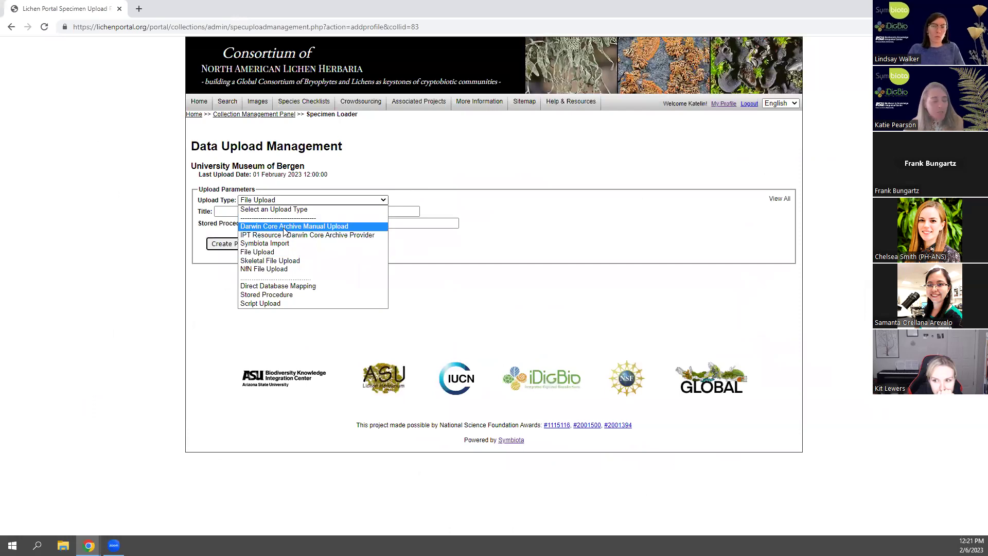
click(265, 15)
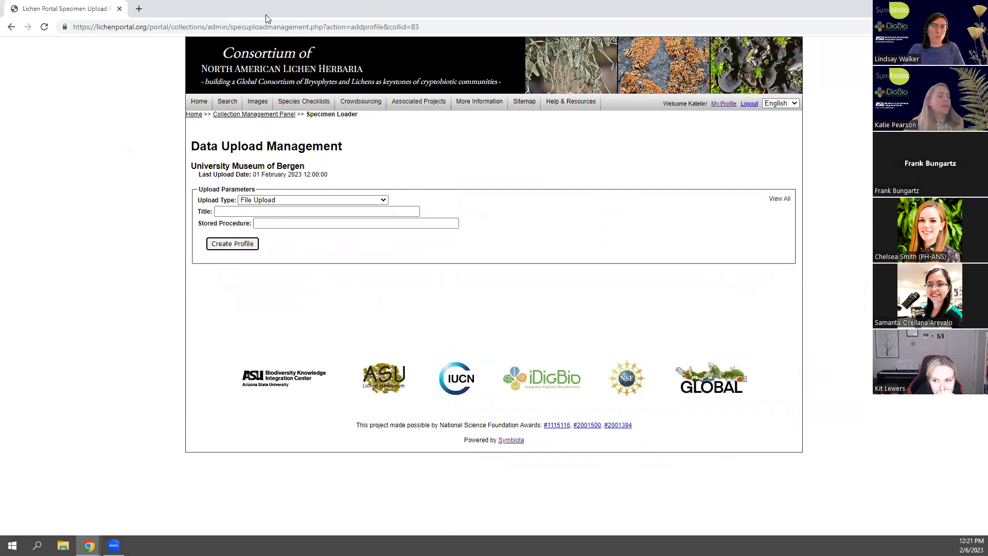
key(alt+Tab)
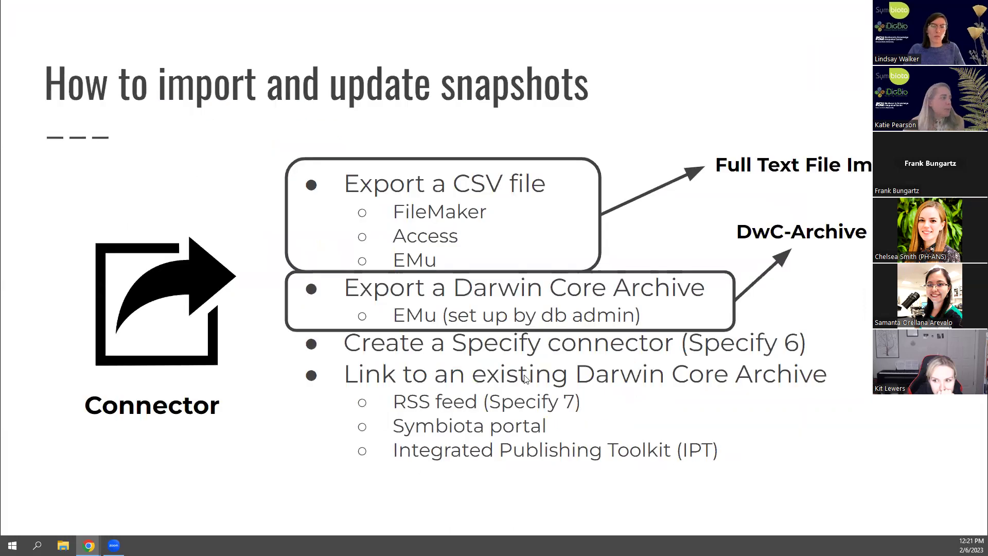
click(430, 445)
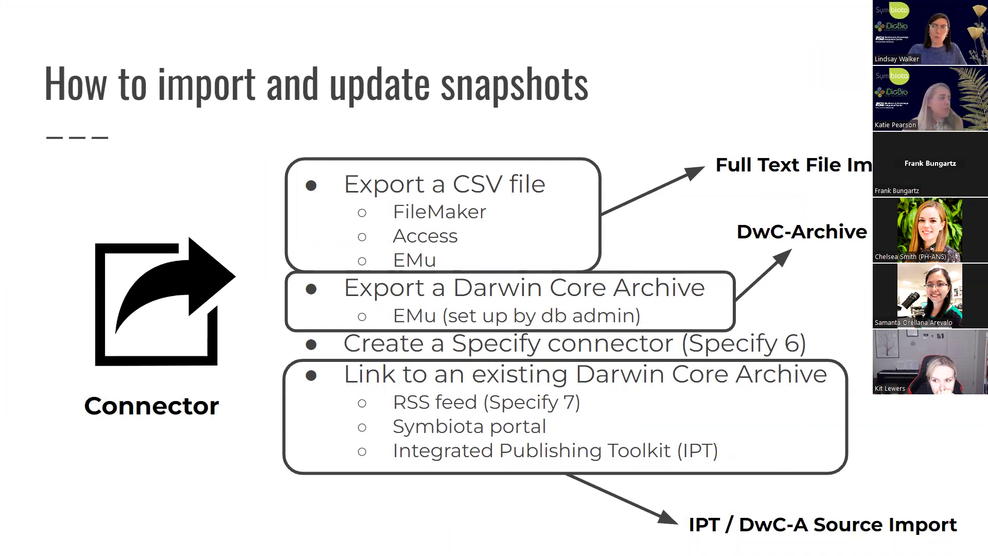
key(alt+Tab)
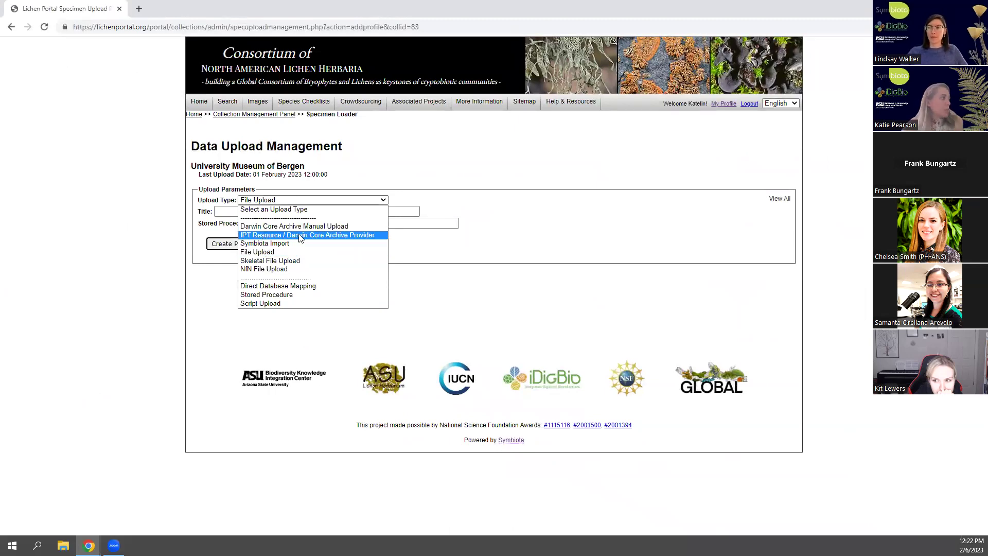
Set the upload type to IPT Resource / Darwin Core Archive Provider and title the profile "Example Import Profile".
click(349, 235)
click(234, 214)
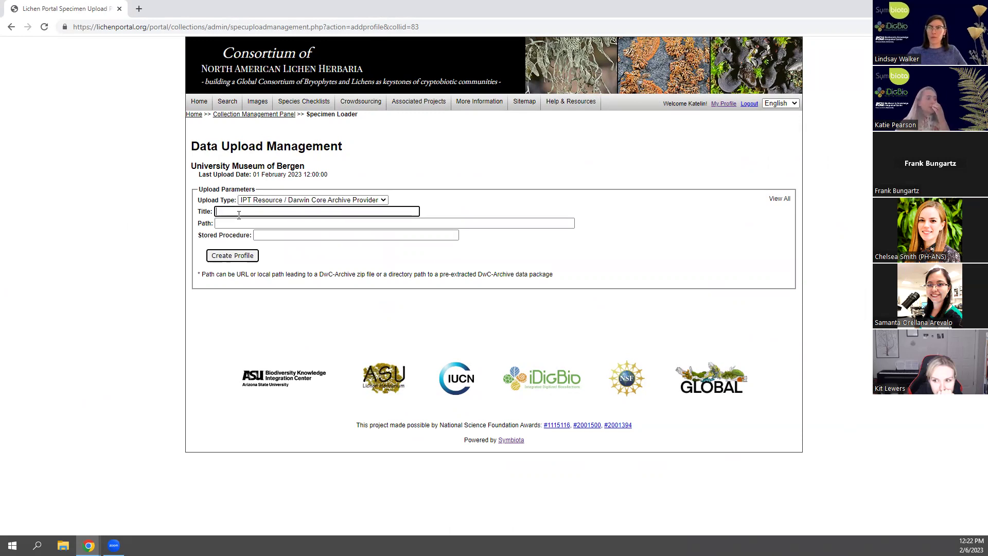
text(Examp)
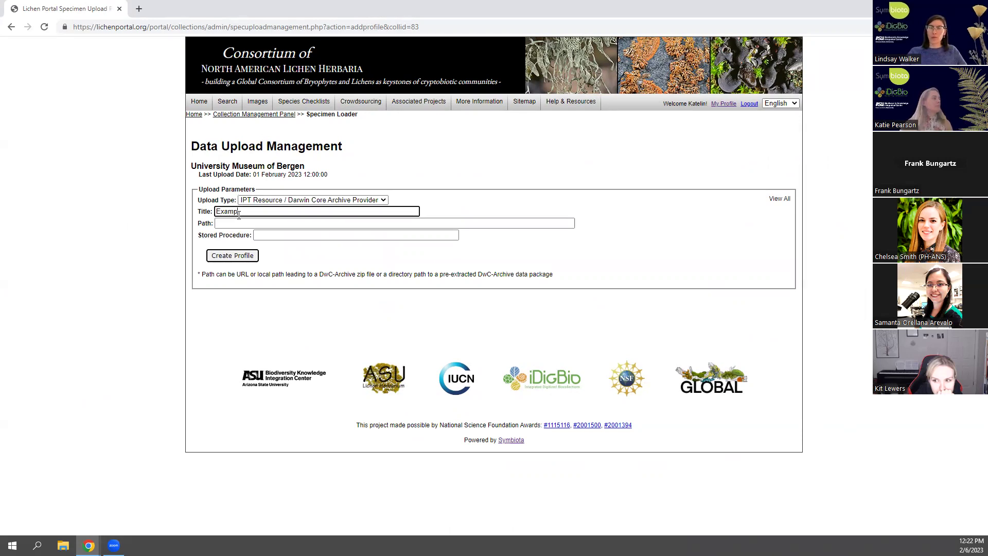
text(le Import Profile)
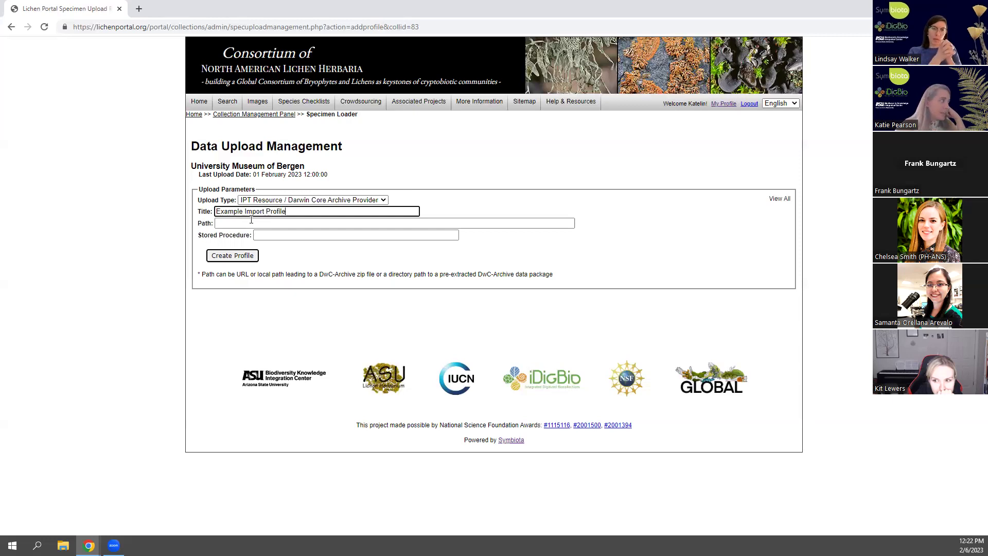
Return to the Bergen collection's profile page and open its Saved Import Profiles from the Import/Update Specimen Records options.
click(252, 222)
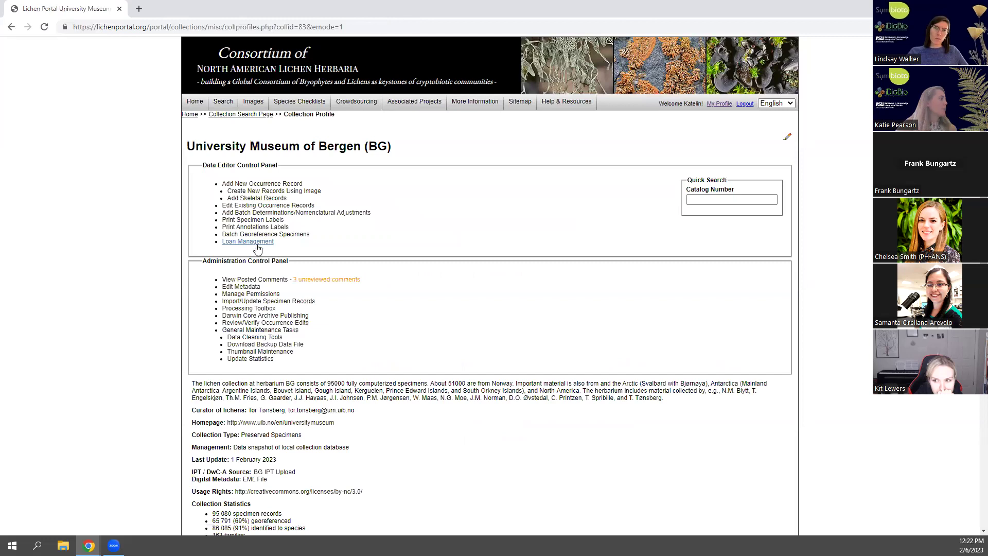
key(ctrl+plus)
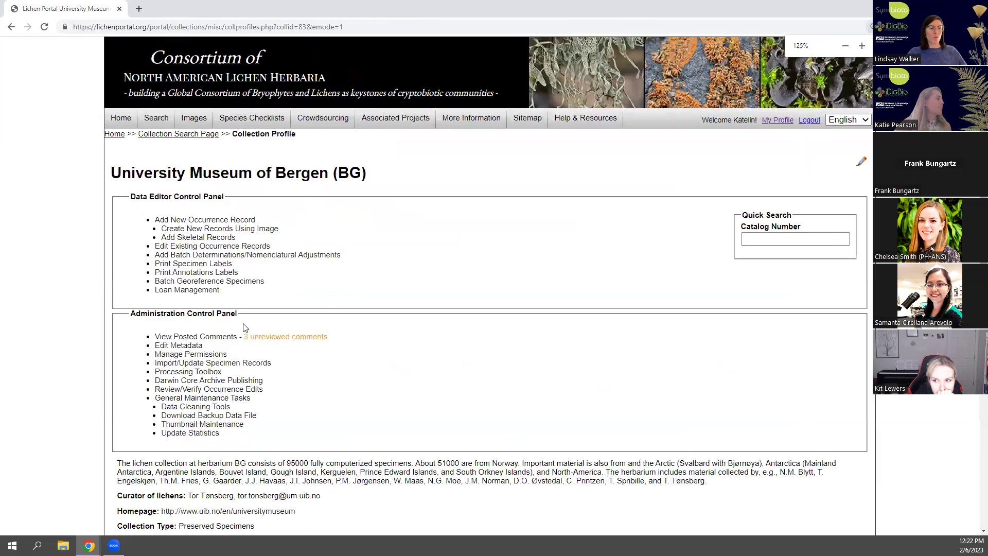
key(ctrl+plus)
click(192, 312)
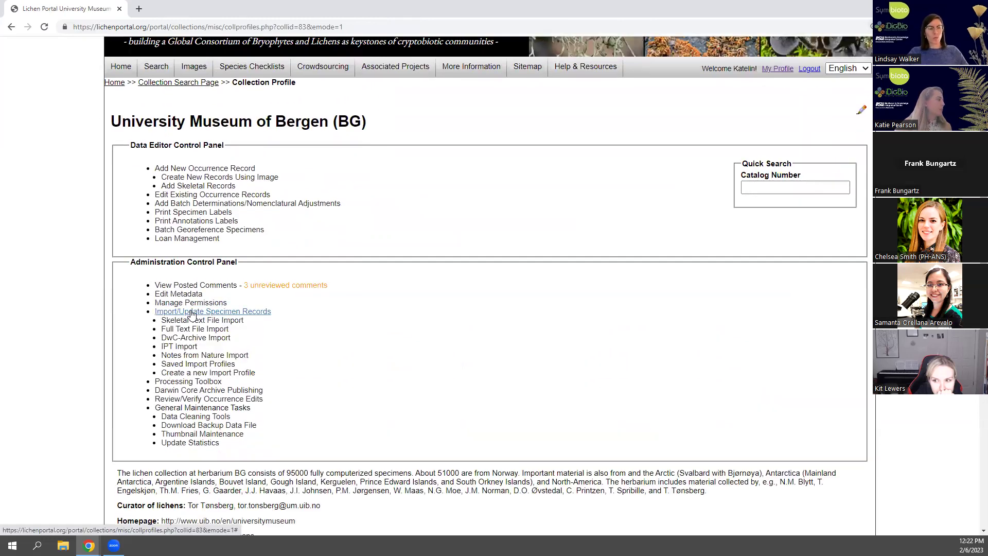
click(183, 365)
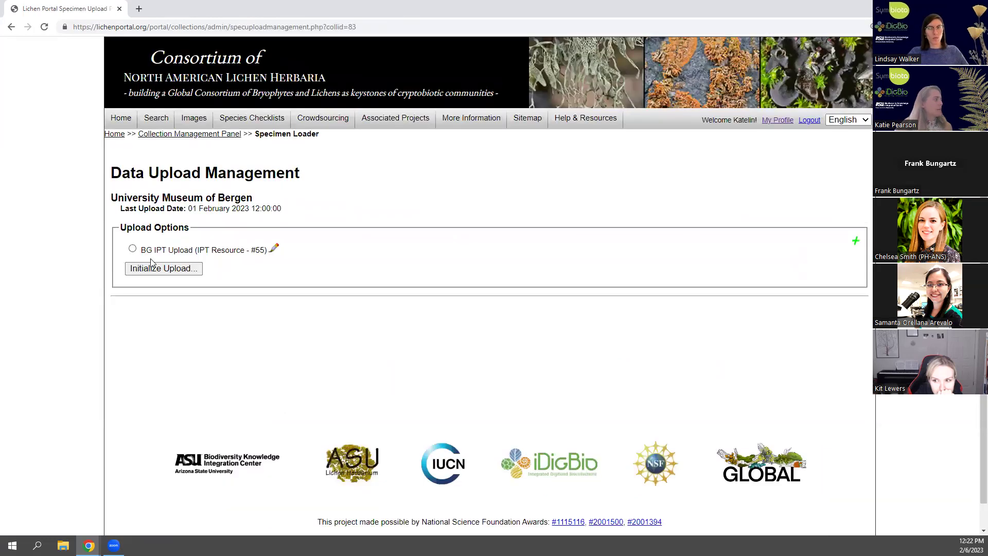
drag(142, 249, 194, 250)
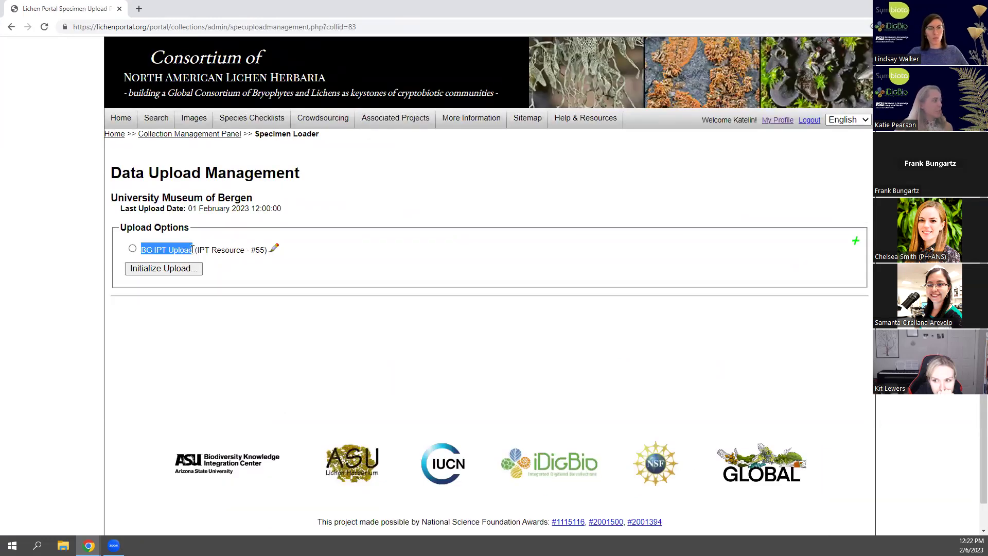
click(308, 257)
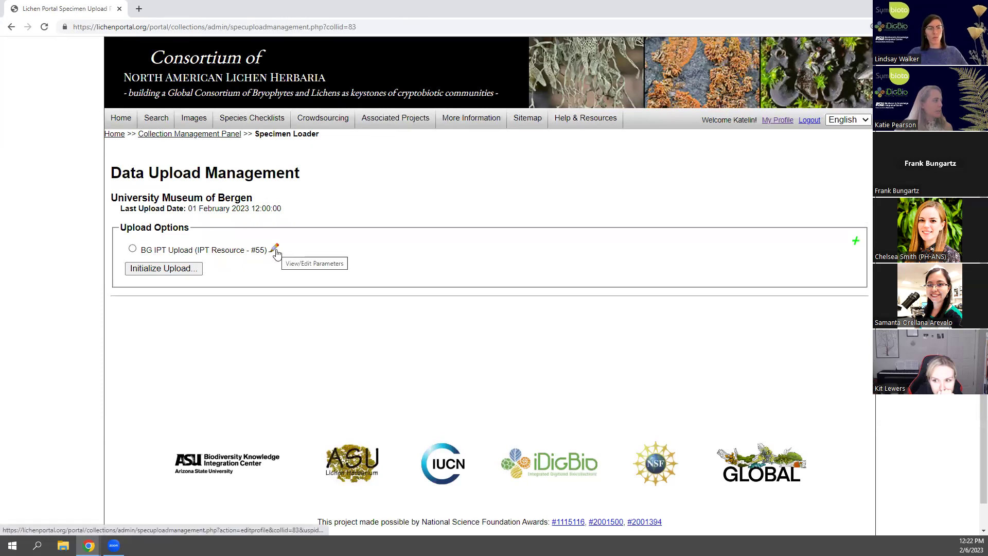
Open the parameters of the BG IPT Upload profile and copy its full path URL.
click(274, 250)
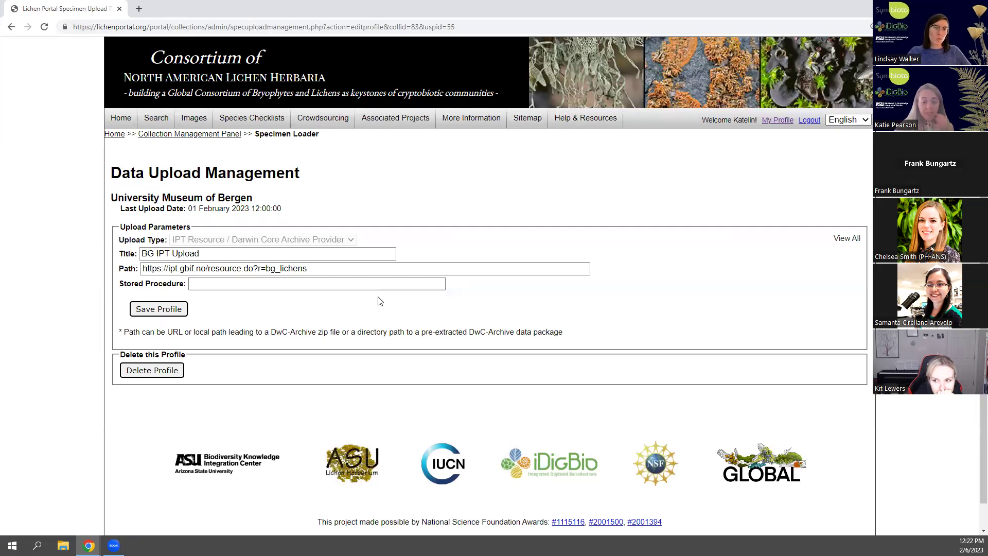
triple_click(216, 255)
click(179, 268)
triple_click(178, 268)
key(ctrl+c)
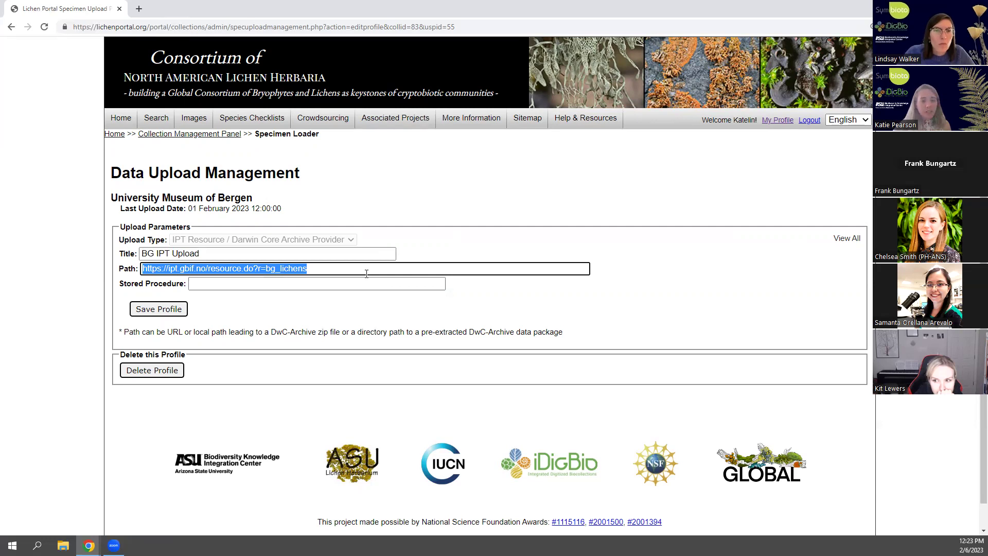
Load the copied IPT resource URL in a new browser tab.
click(139, 8)
key(ctrl+v)
click(216, 46)
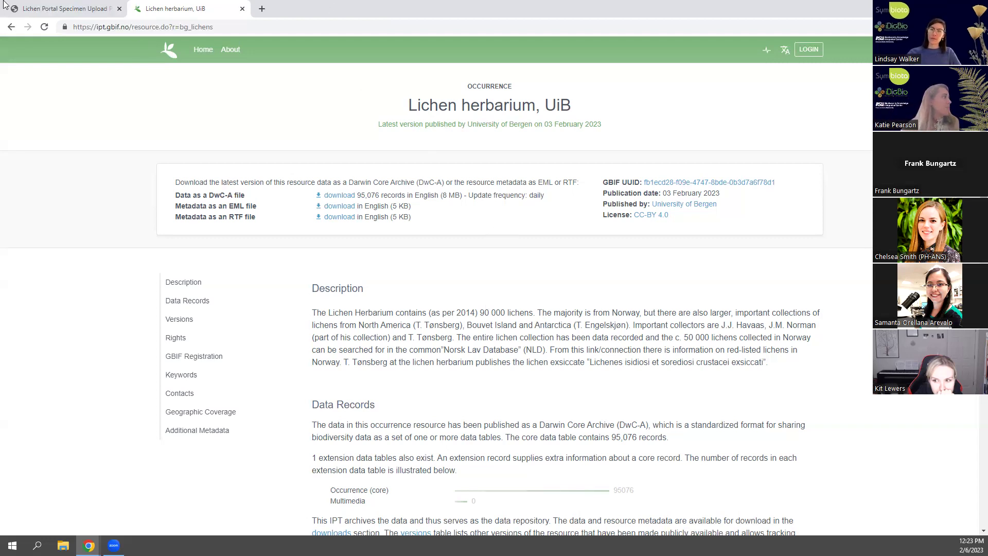
click(41, 8)
key(alt+Tab)
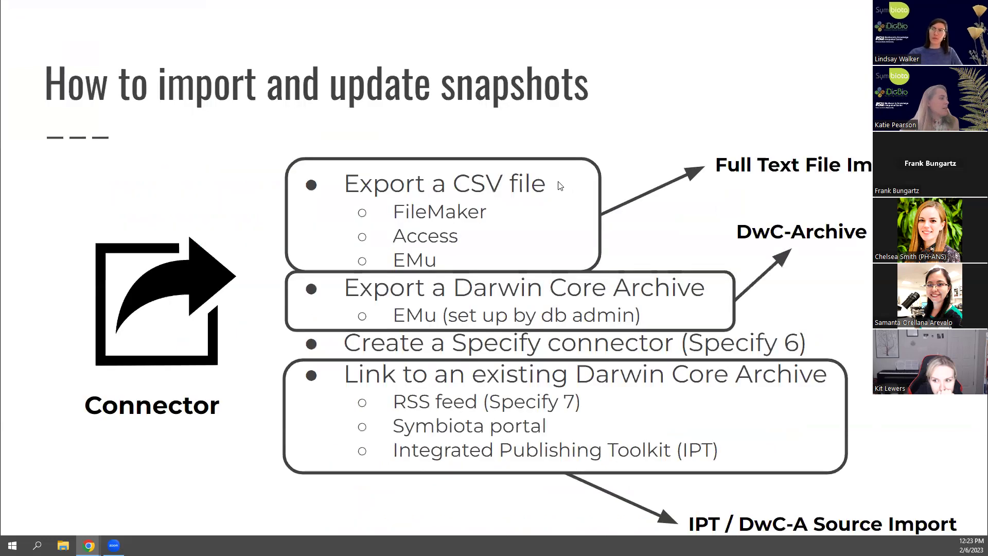
click(561, 186)
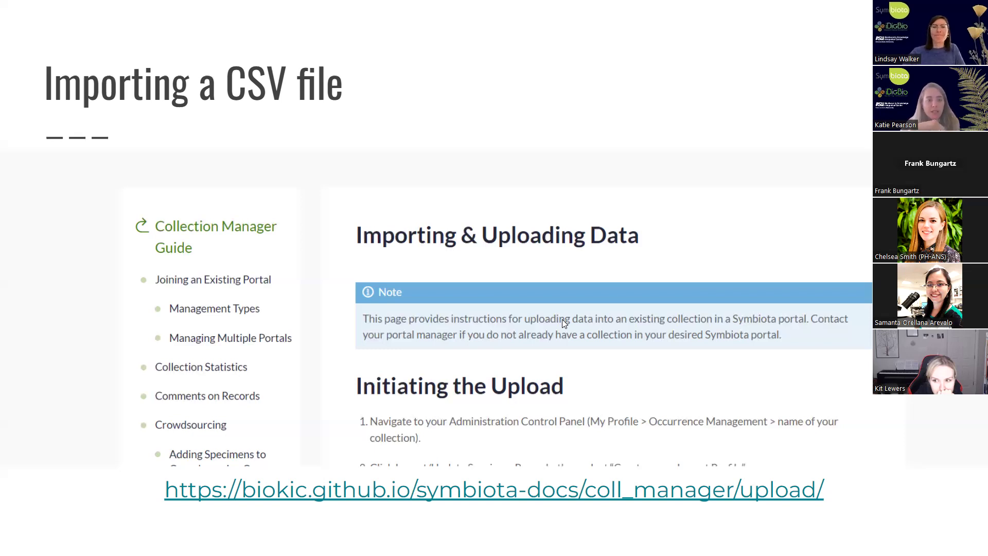
click(519, 363)
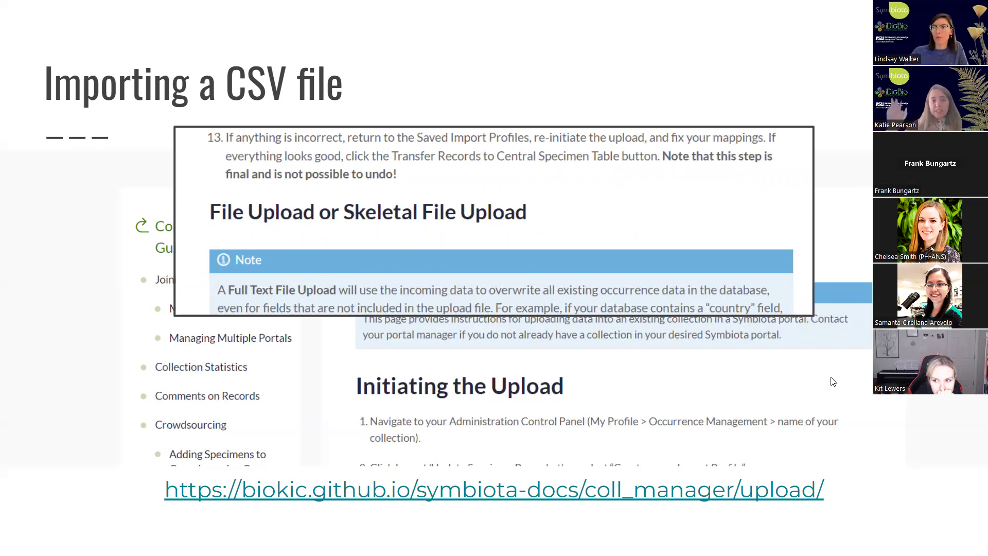
key(Right)
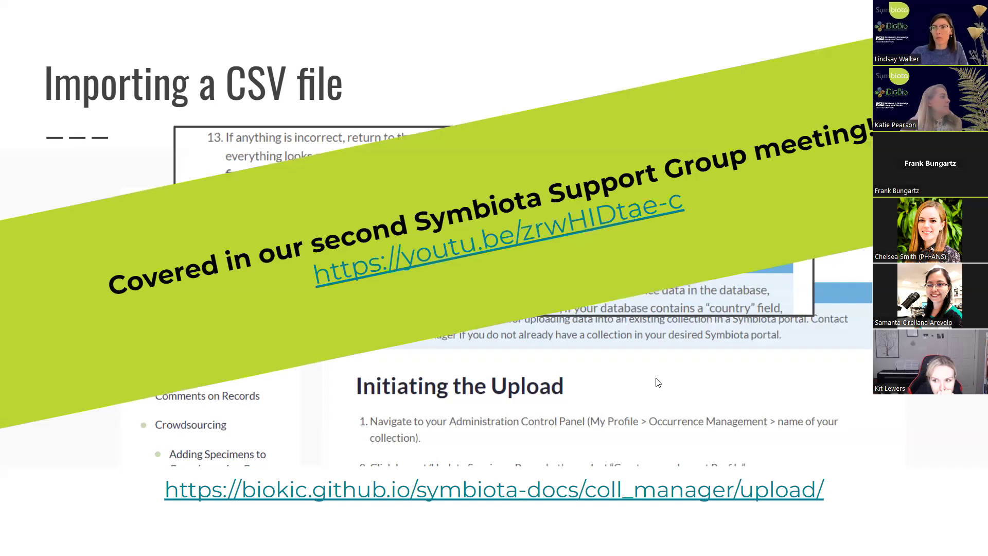
key(Right)
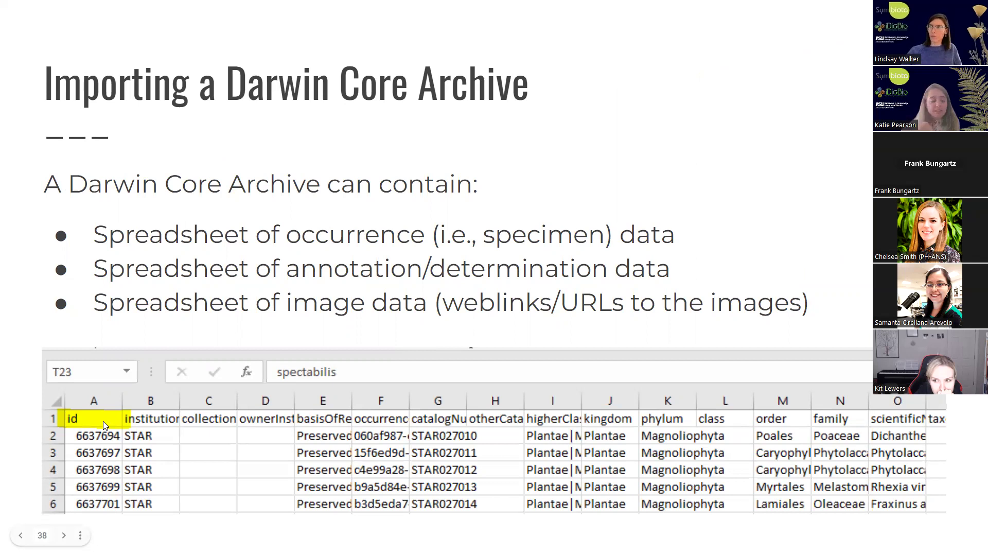
key(Right)
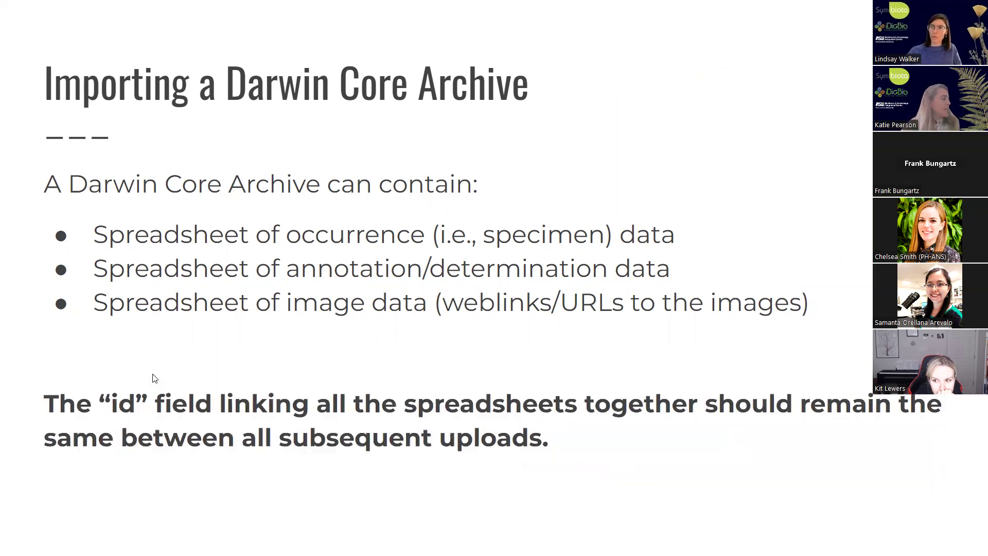
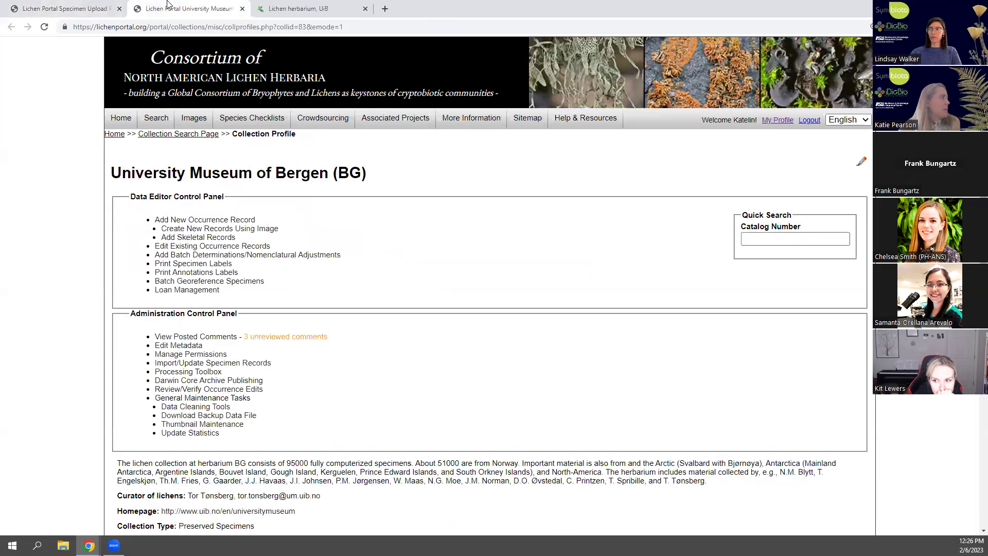
Examine the last update date on the University Museum of Bergen collection's profile page.
scroll(228, 264, down, 4)
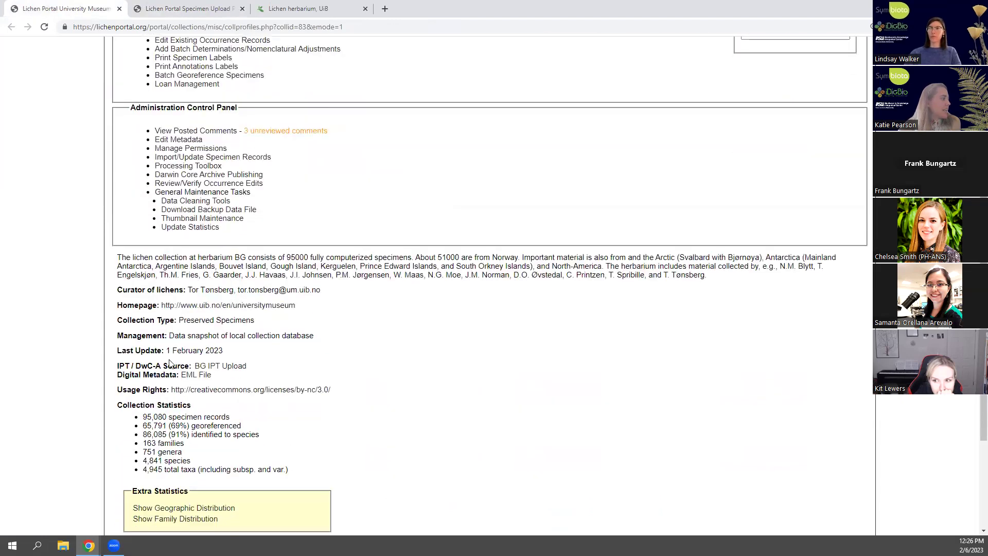
drag(118, 351, 234, 353)
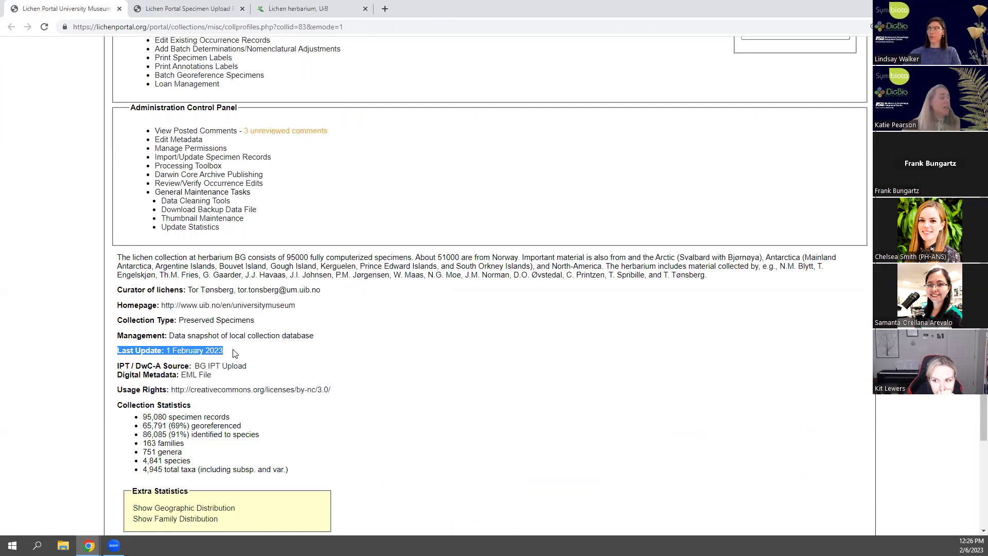
click(264, 355)
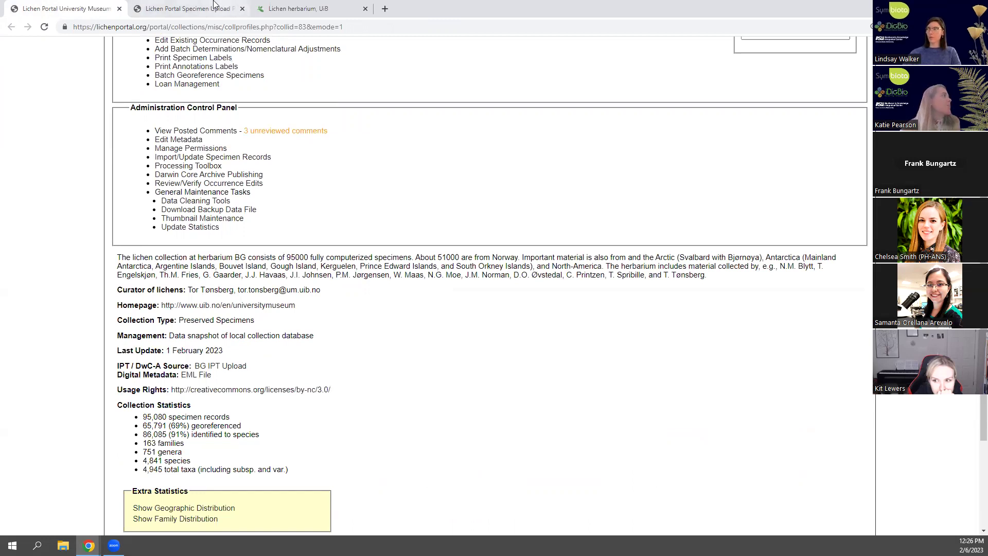
Try replacing "resource" with "archive" in the BG IPT Upload profile's path, and restore the "resource" wording.
click(185, 8)
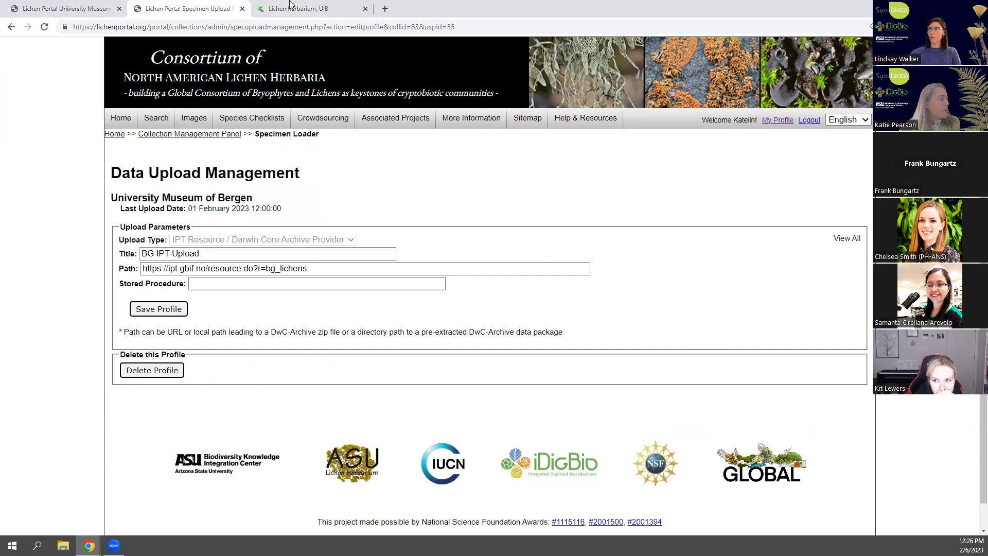
click(226, 269)
double_click(226, 268)
text(archive)
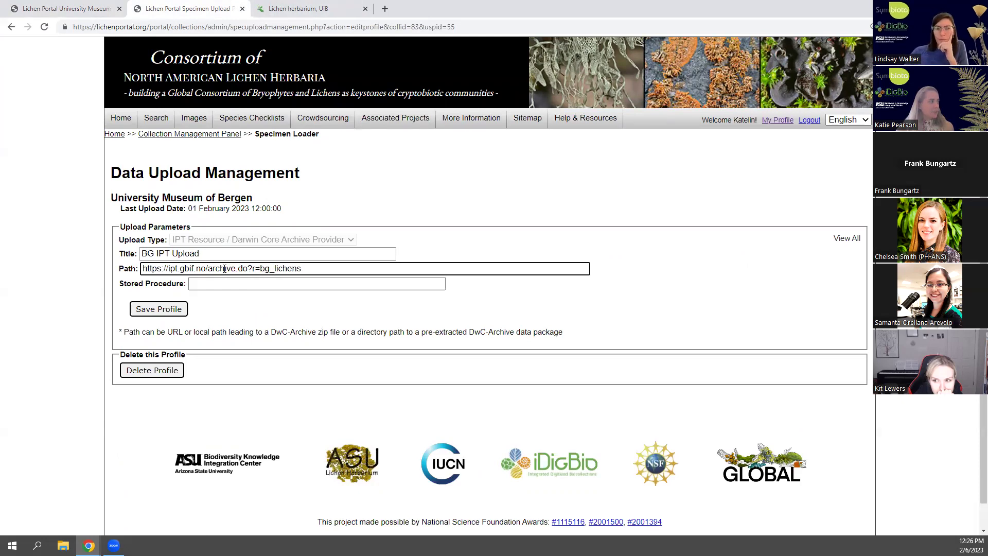
double_click(224, 268)
text(resource)
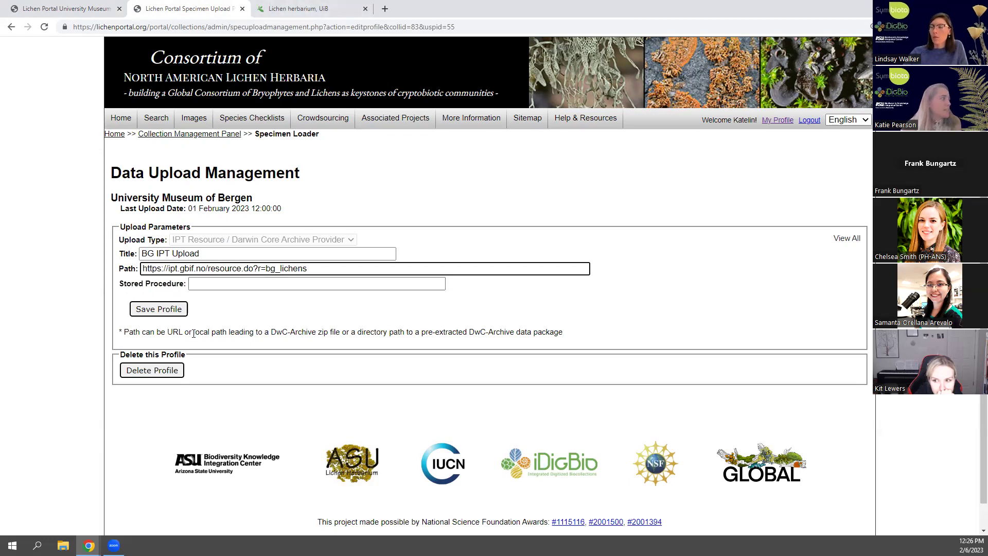
Examine the published versions and the DwC-A download link on the Lichen herbarium, UiB resource page.
click(296, 5)
scroll(428, 229, down, 6)
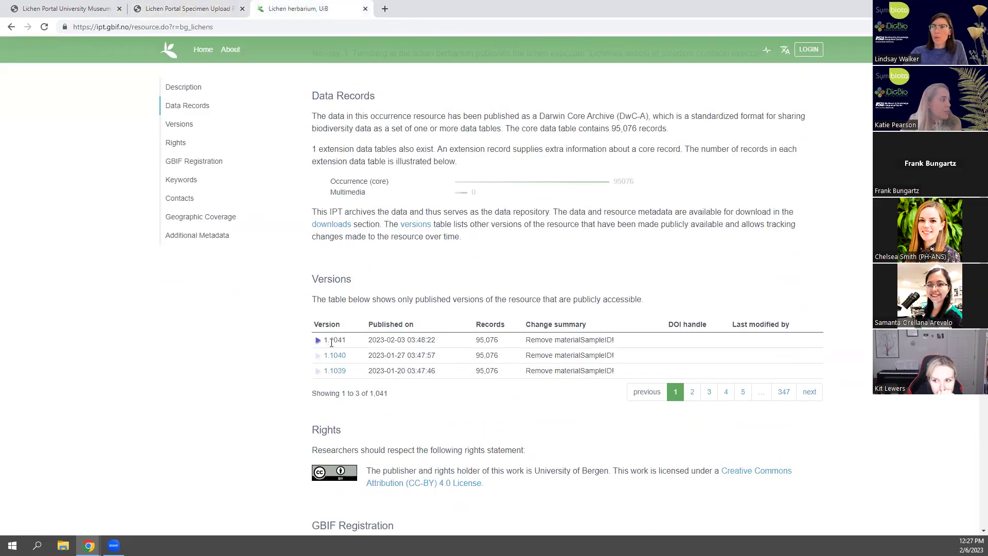
scroll(344, 355, up, 4)
scroll(344, 355, up, 3)
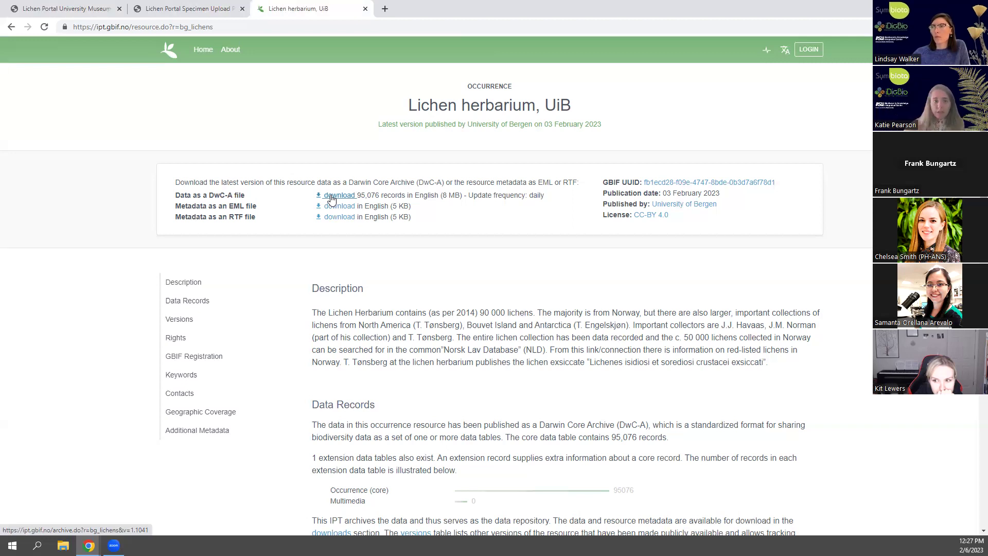
Save the BG IPT Upload profile in the lichen portal and initialize an upload with it.
click(188, 8)
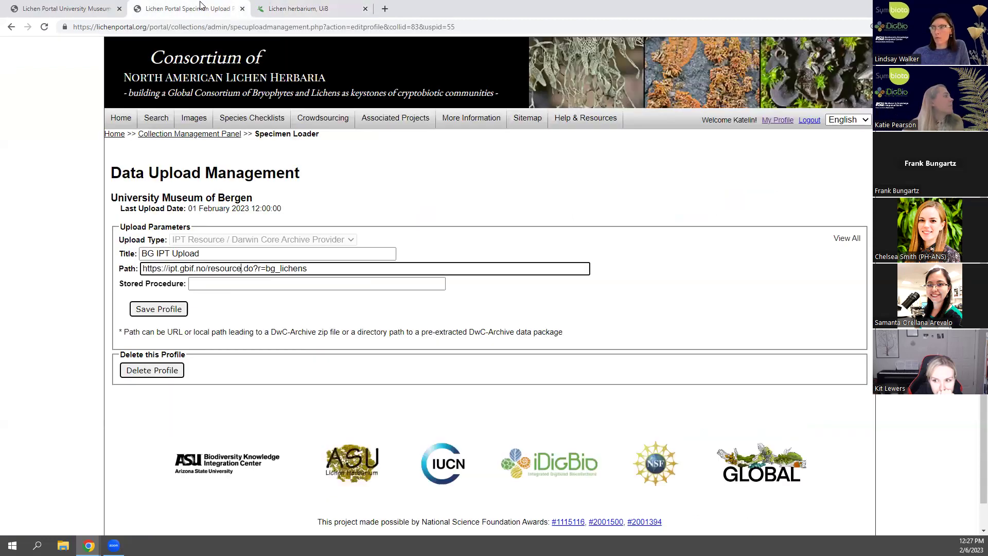
click(314, 320)
click(157, 309)
click(133, 271)
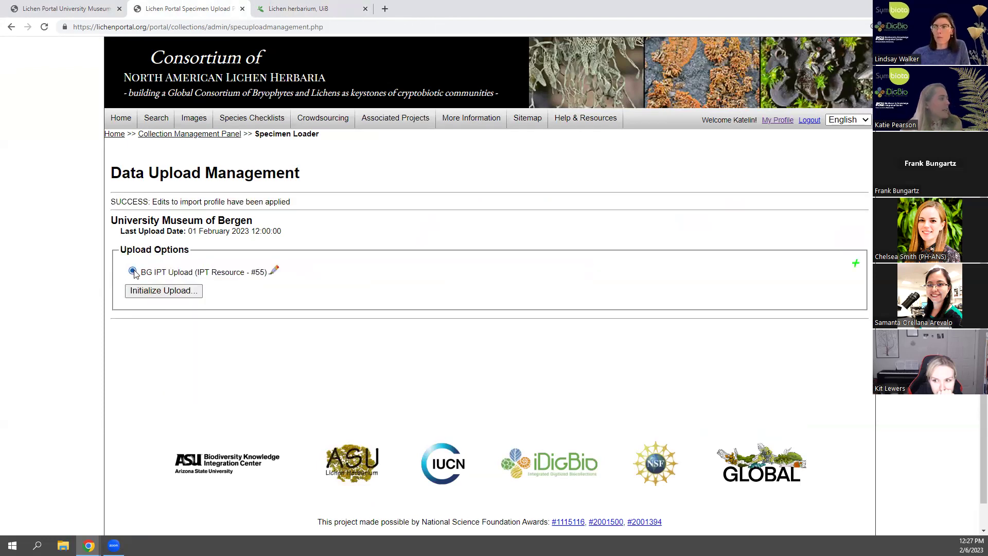
click(157, 293)
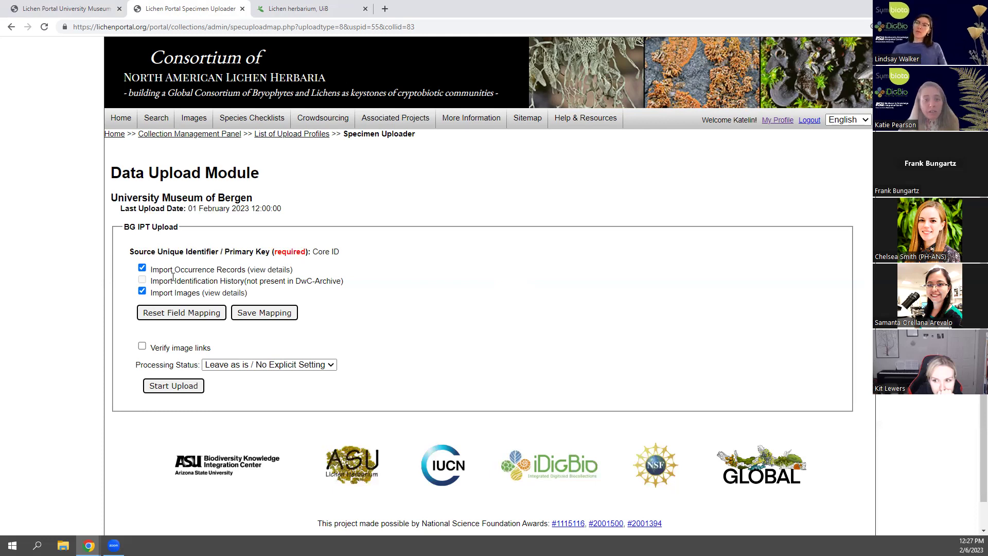
Examine the upload's import options for occurrence records, identification history and images.
drag(174, 280, 246, 282)
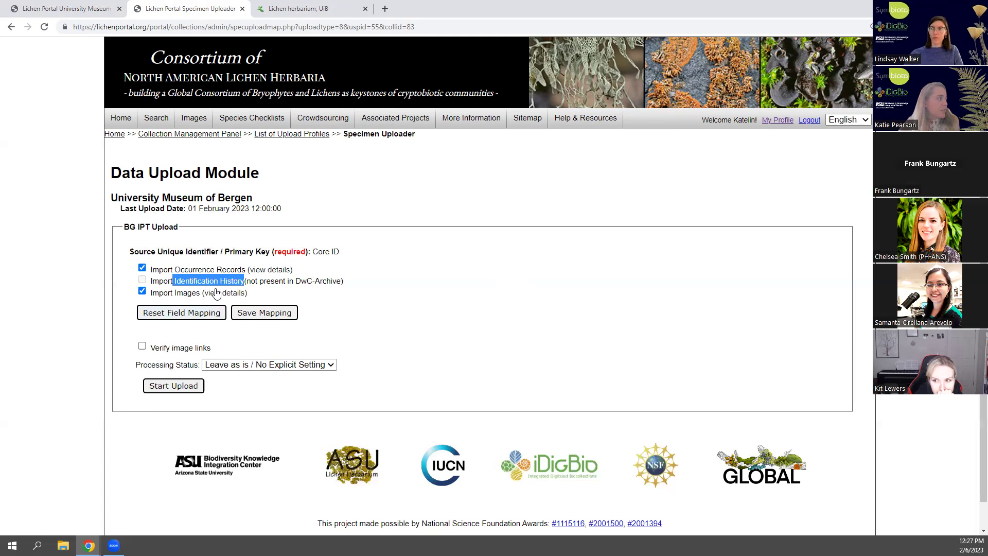
drag(175, 269, 248, 272)
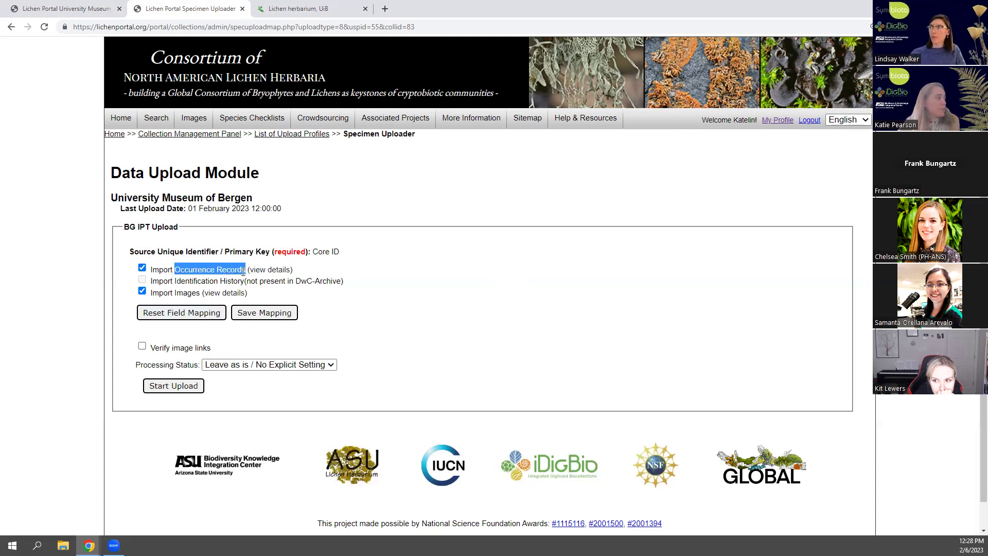
drag(174, 293, 202, 293)
click(388, 296)
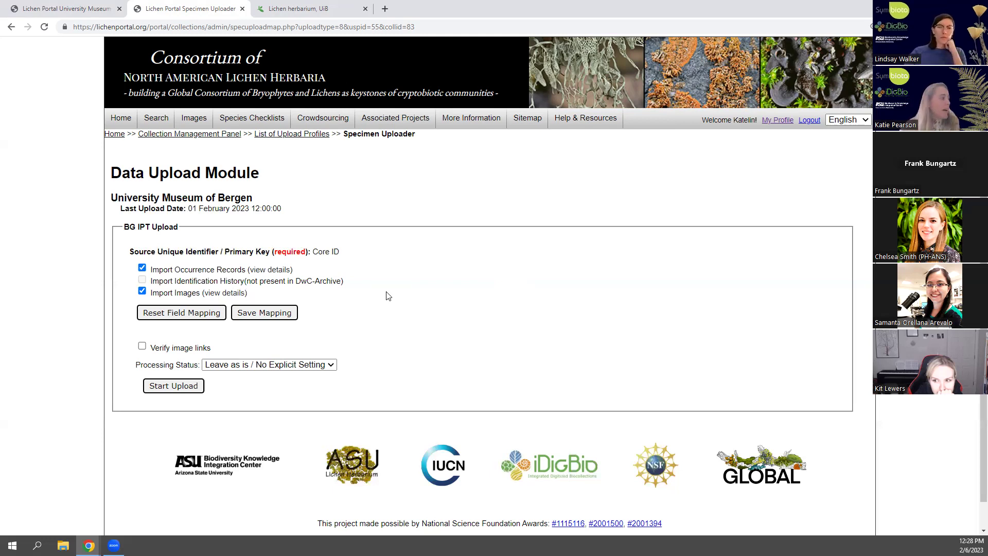
Expand the details of Import Occurrence Records and review how the source fields map to target fields.
click(266, 273)
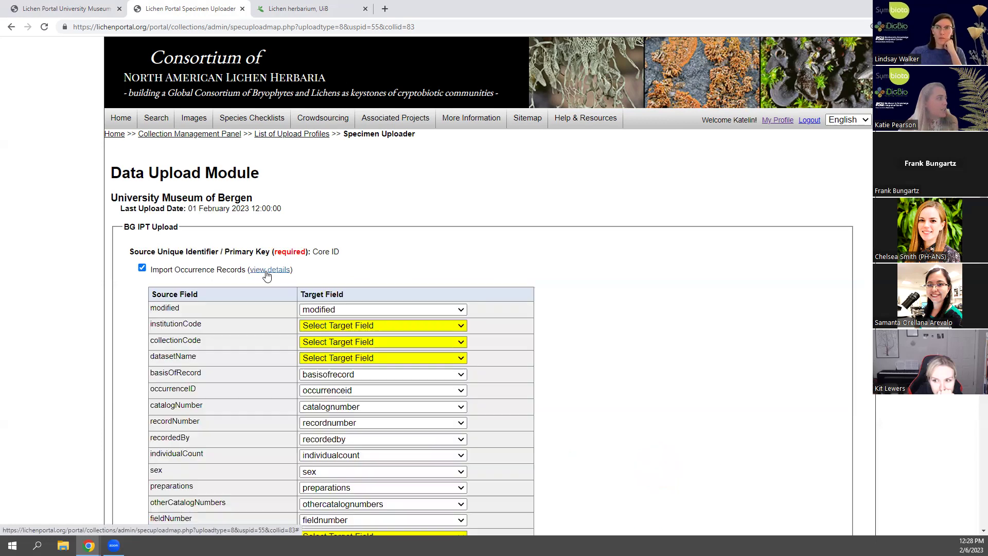
scroll(649, 358, down, 1)
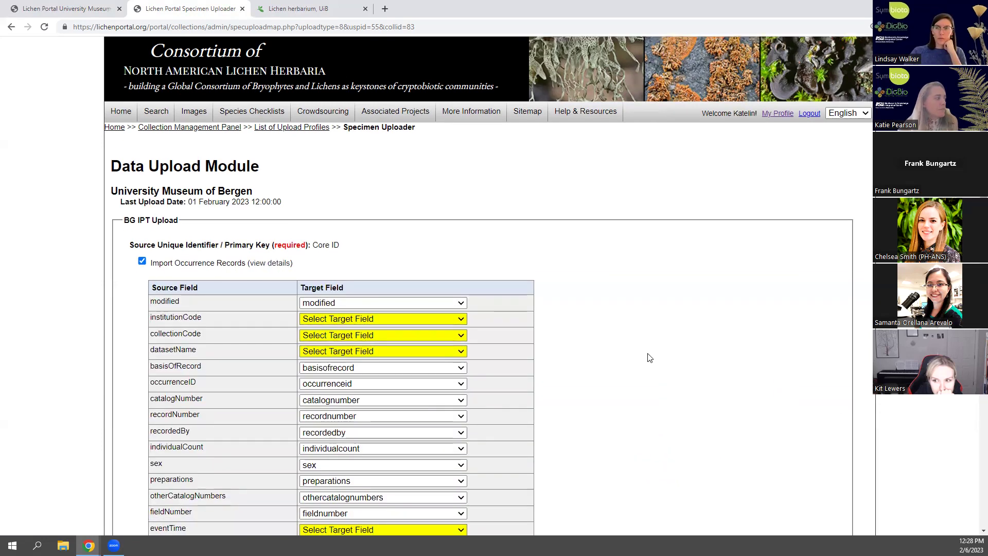
scroll(649, 358, down, 3)
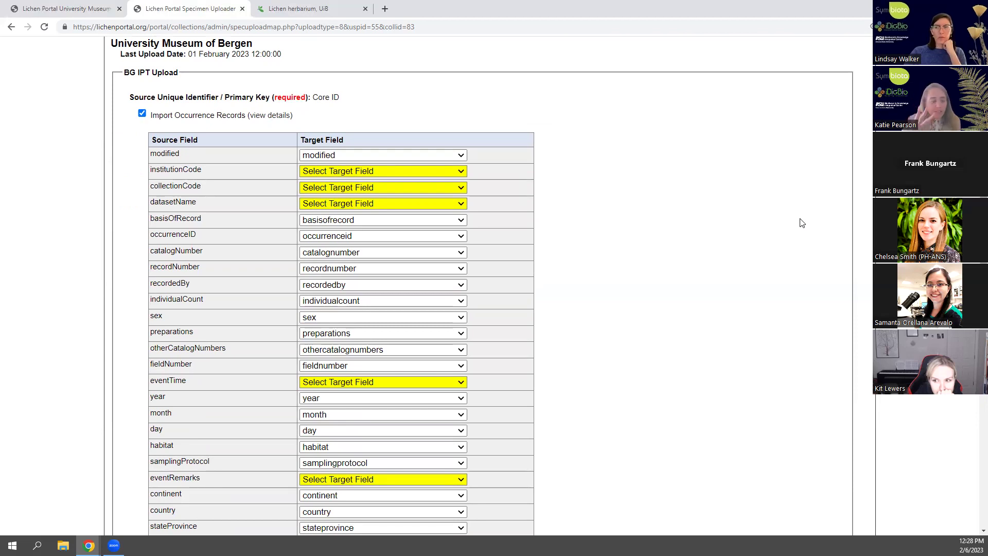
scroll(663, 141, down, 15)
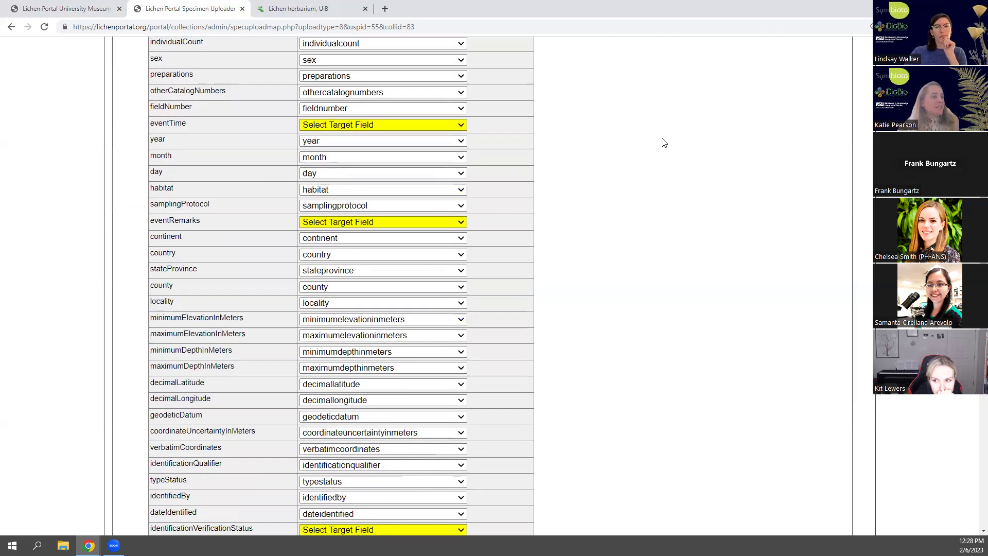
scroll(667, 138, up, 9)
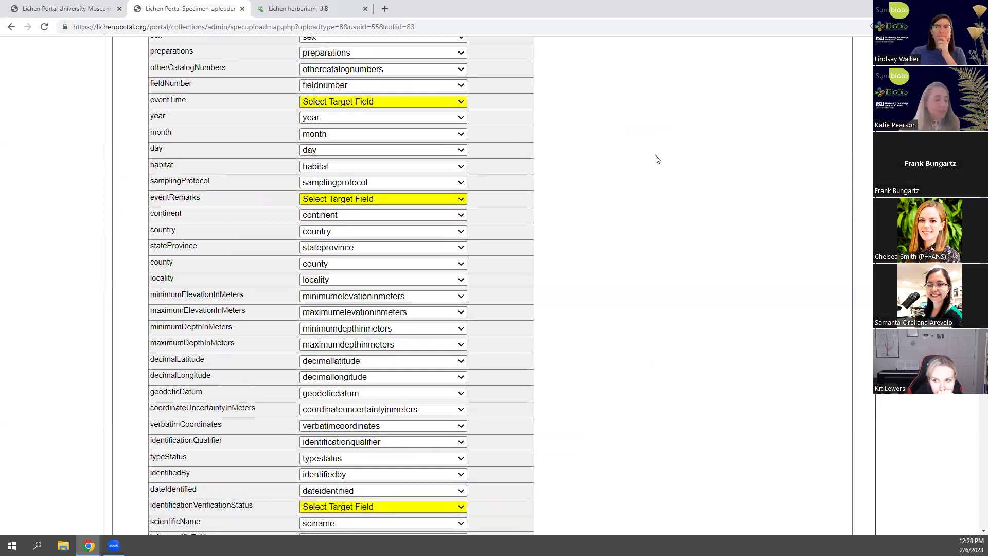
Compare the Source Field and Target Field columns of the occurrence mapping table, including the unverified mappings marked in yellow.
scroll(677, 265, up, 8)
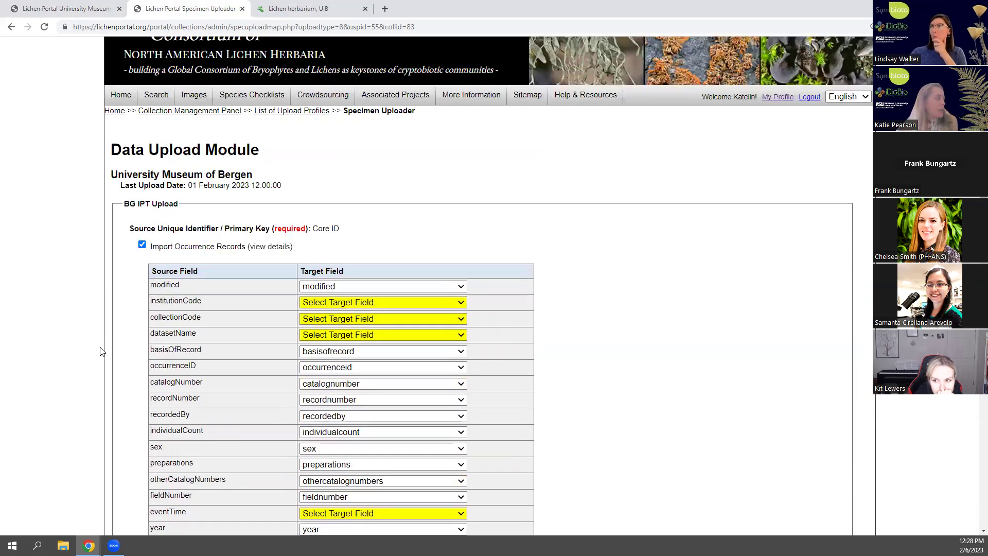
drag(151, 271, 198, 273)
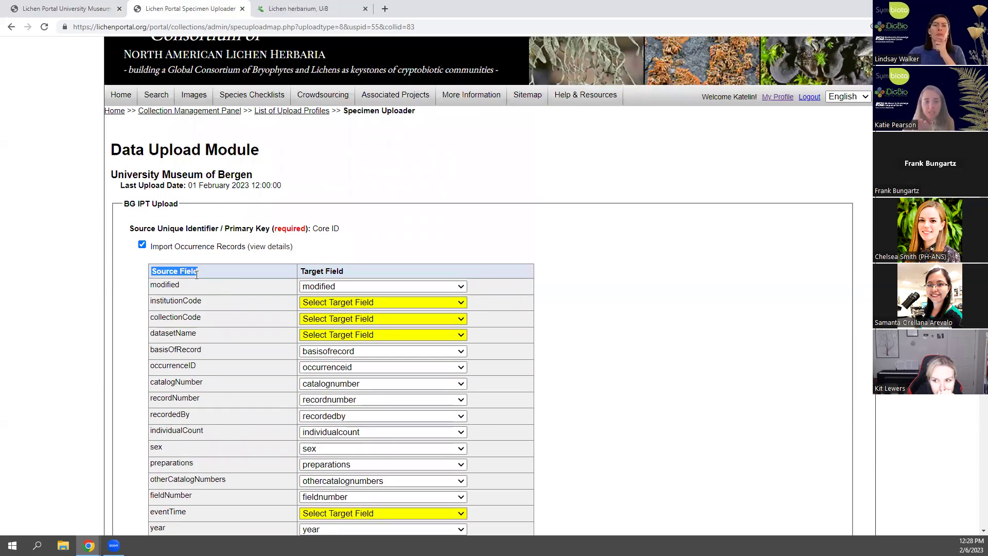
drag(299, 273, 357, 275)
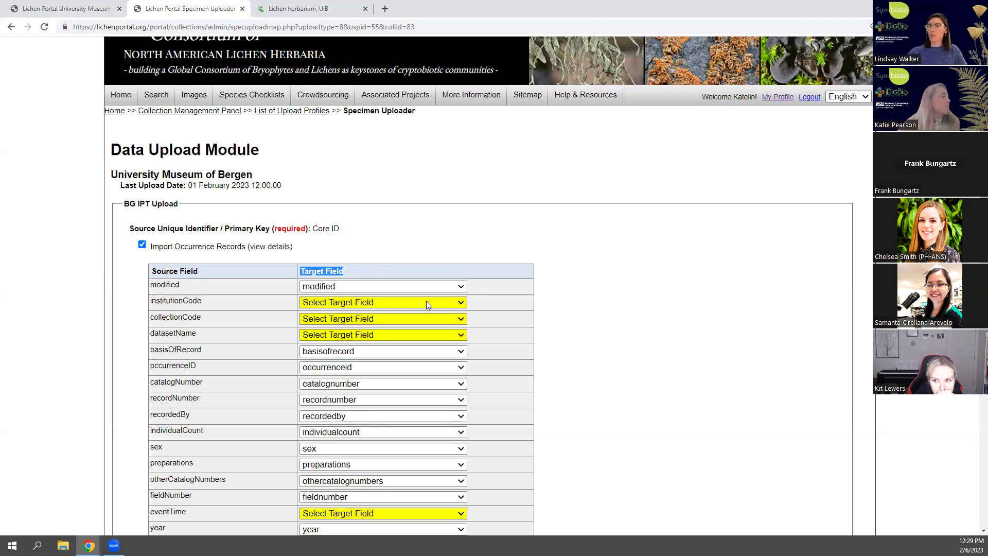
click(532, 271)
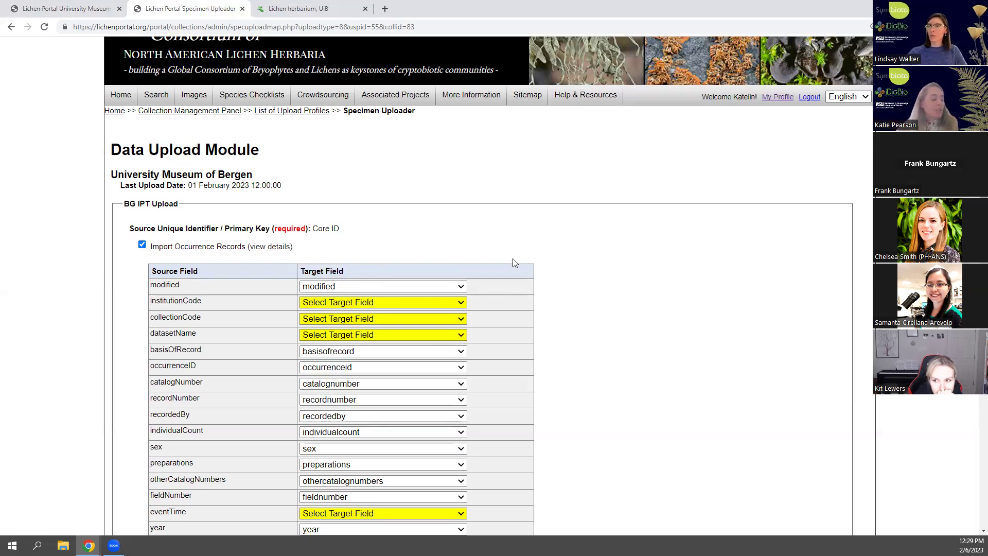
scroll(514, 260, down, 6)
scroll(516, 262, down, 2)
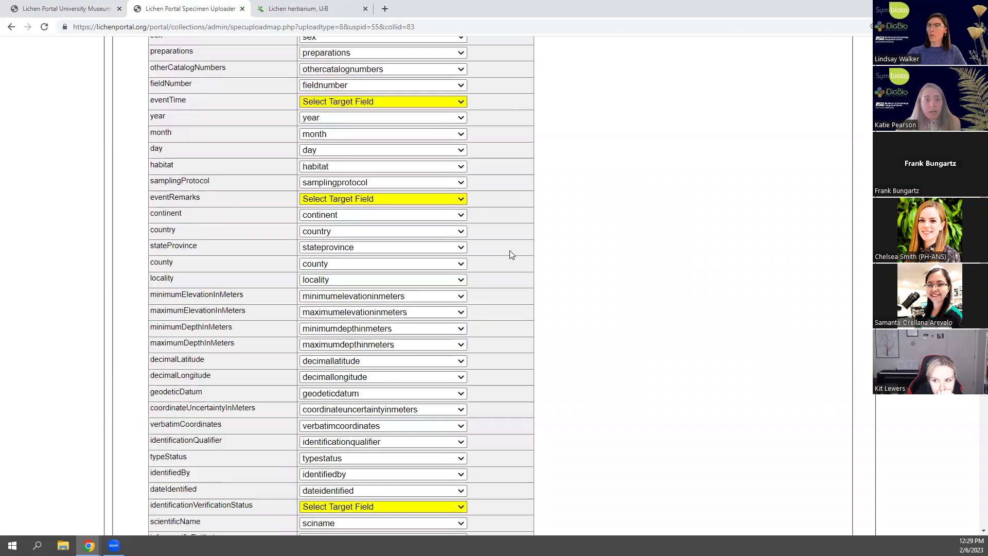
scroll(514, 273, down, 3)
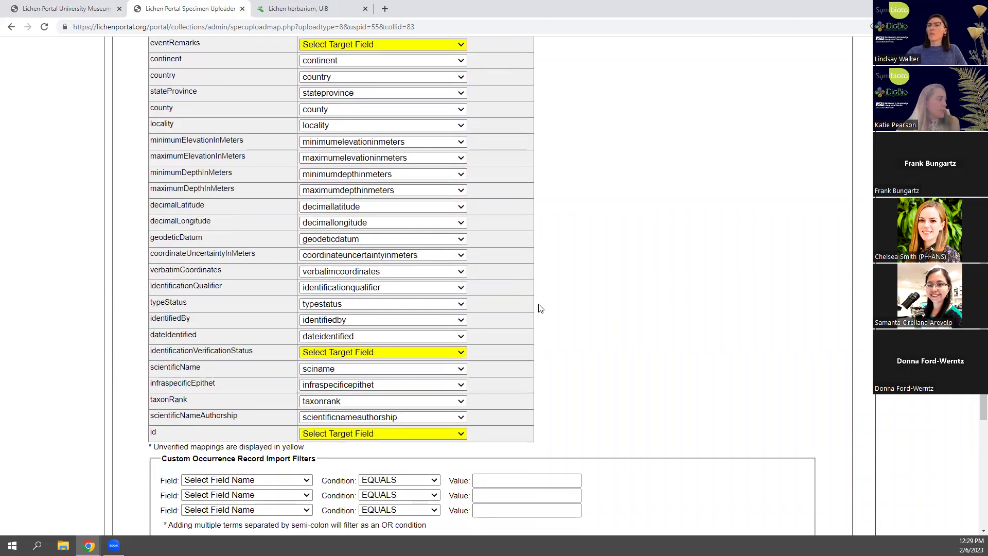
Check the available target fields for the unmapped eventRemarks source field and leave its mapping unselected.
scroll(541, 309, up, 3)
scroll(541, 307, up, 4)
scroll(551, 427, down, 1)
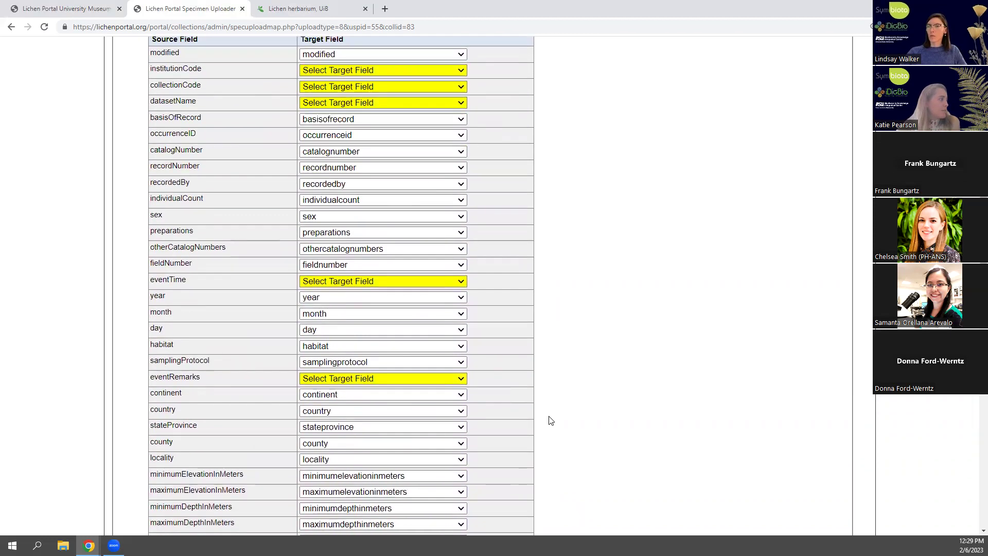
double_click(156, 352)
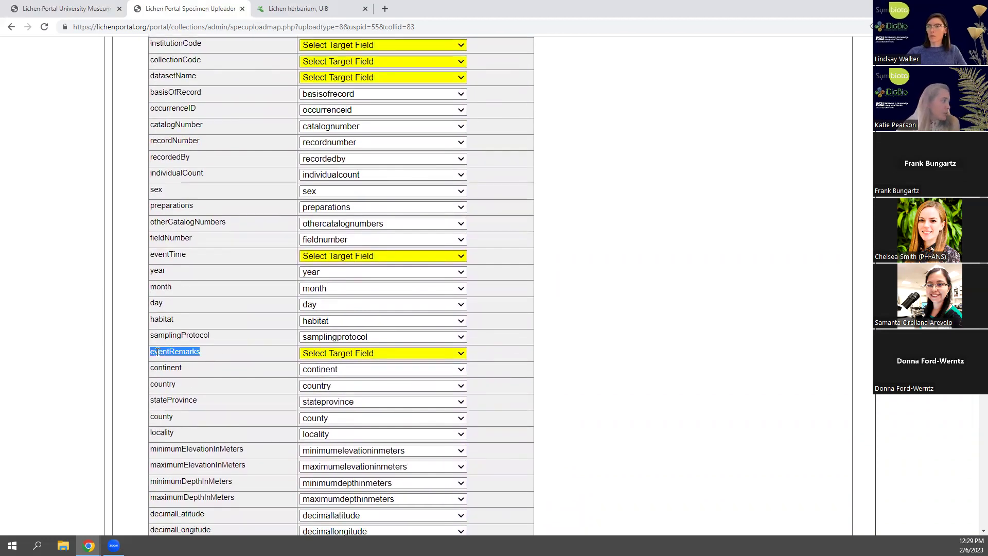
click(355, 353)
scroll(401, 198, down, 5)
scroll(387, 206, down, 4)
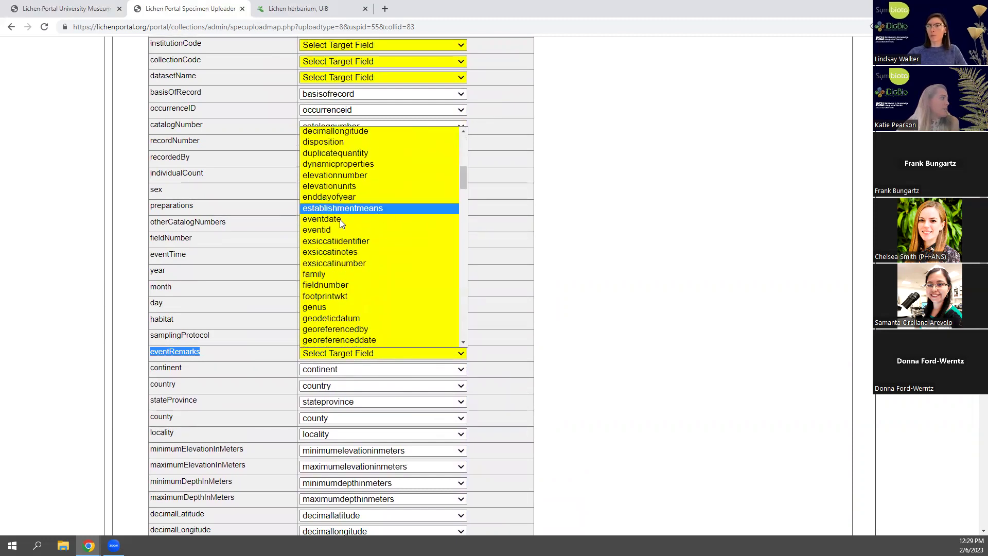
click(606, 274)
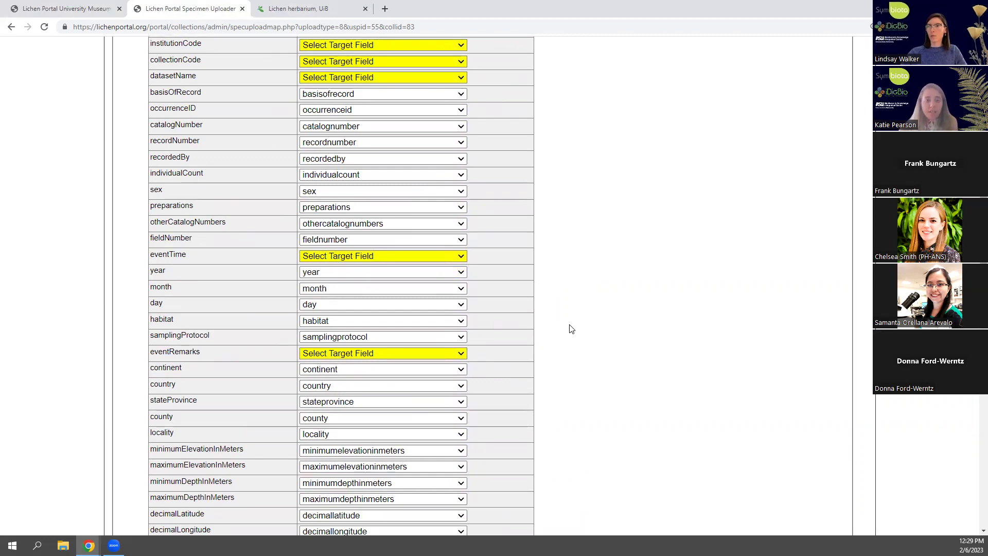
Save the field mapping of the BG IPT Upload profile and start the upload for University Museum of Bergen.
scroll(540, 290, down, 9)
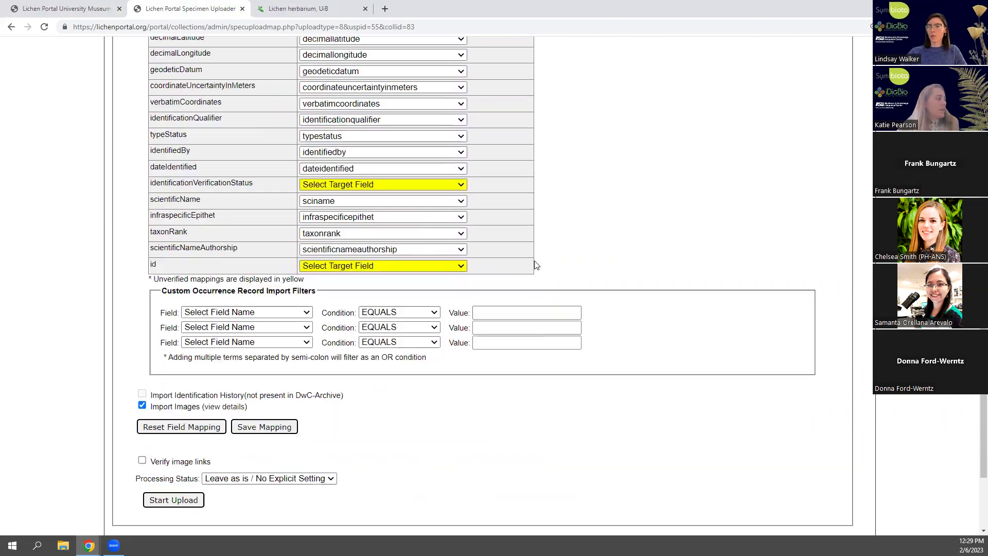
scroll(565, 258, down, 2)
scroll(616, 245, up, 2)
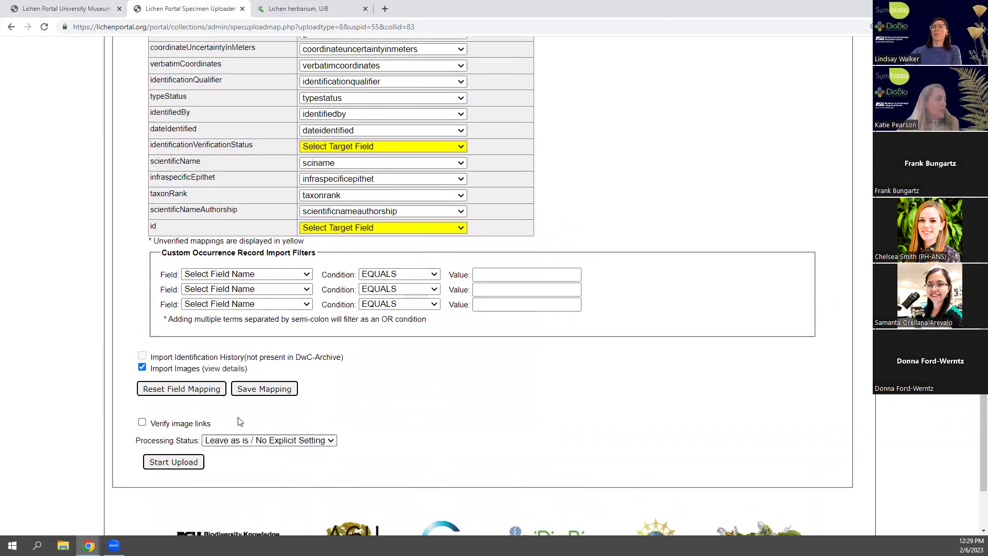
click(257, 390)
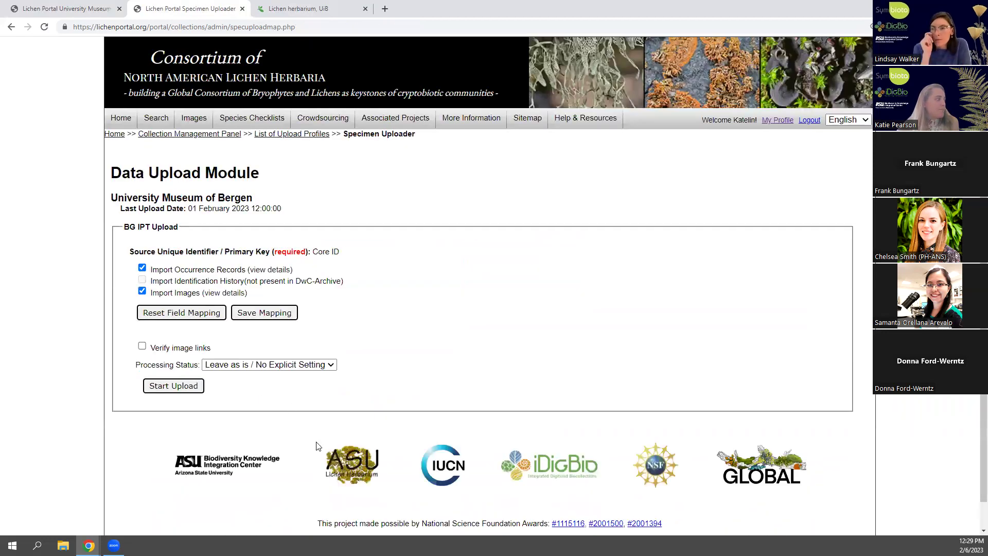
click(168, 387)
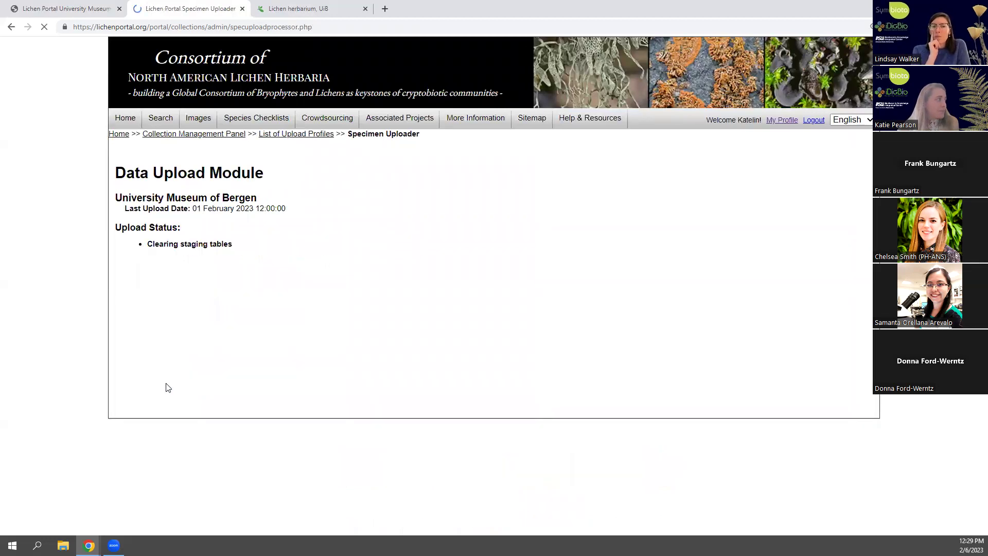